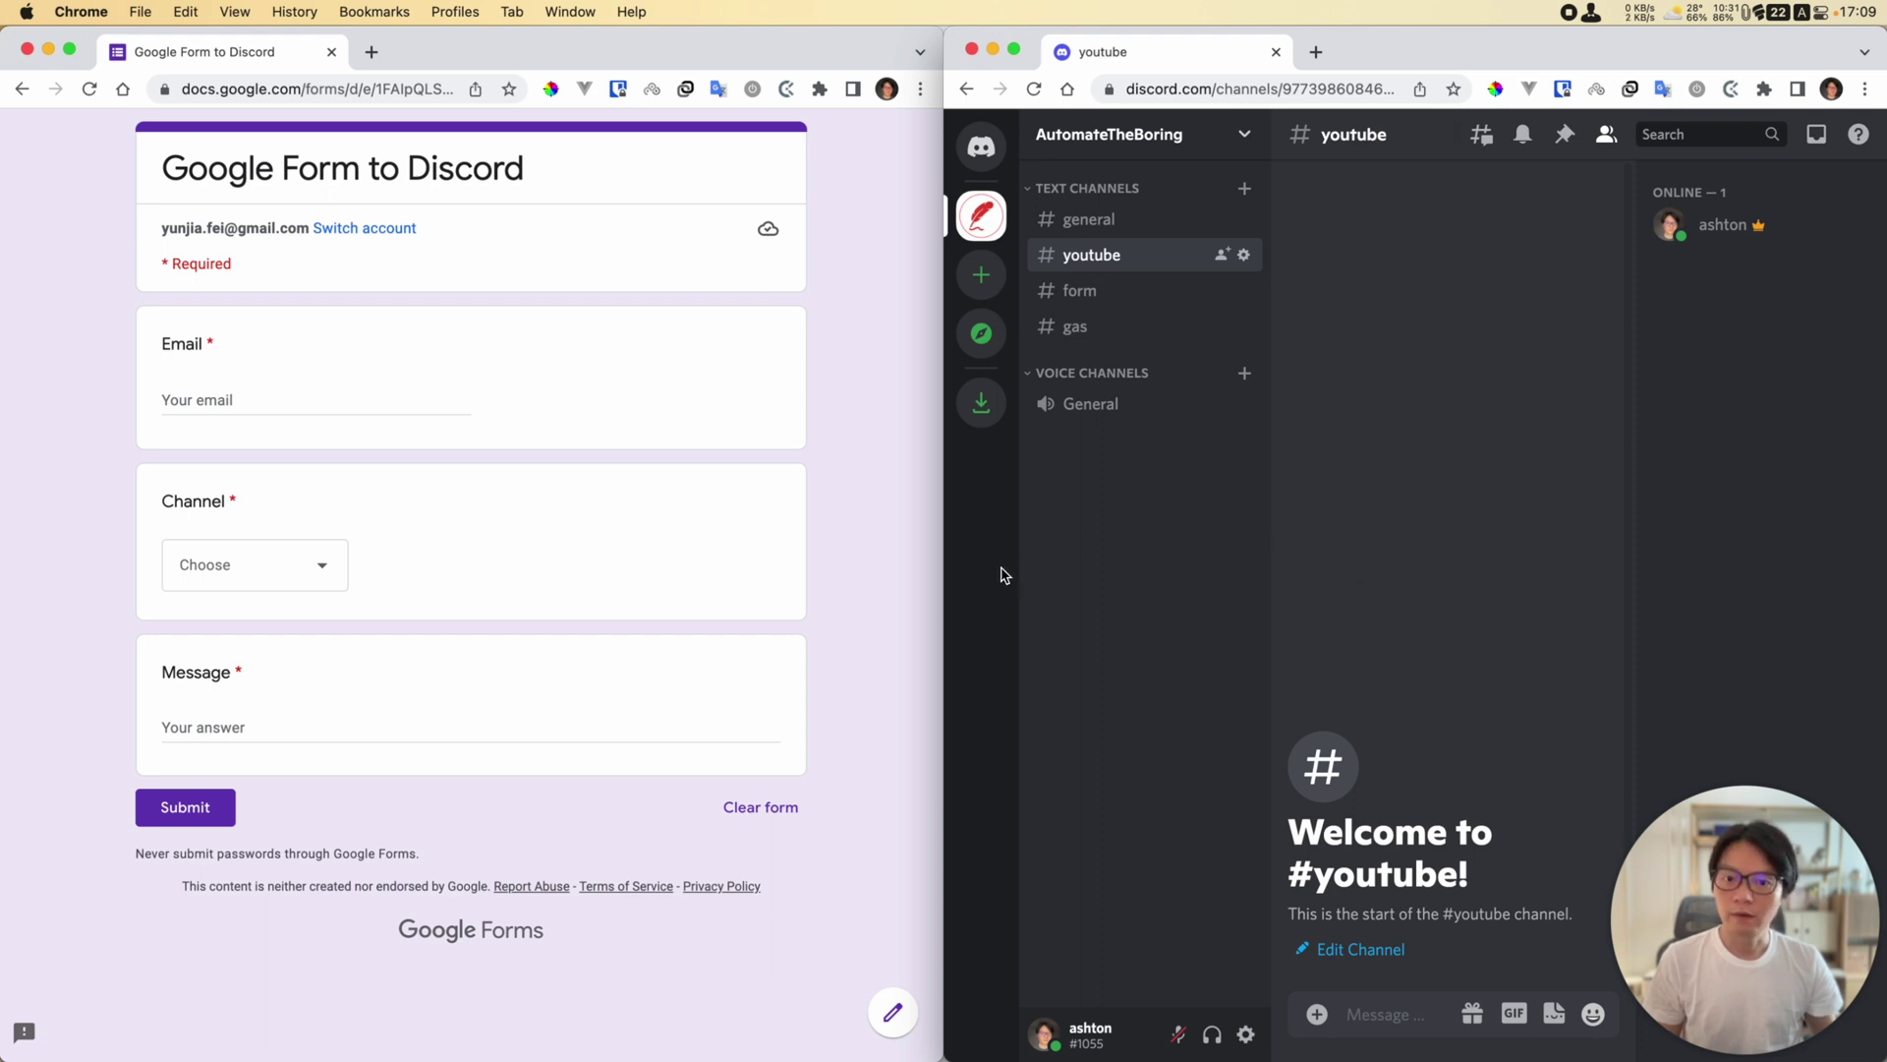
Fill the Email field with the saved autofill suggestion
click(833, 570)
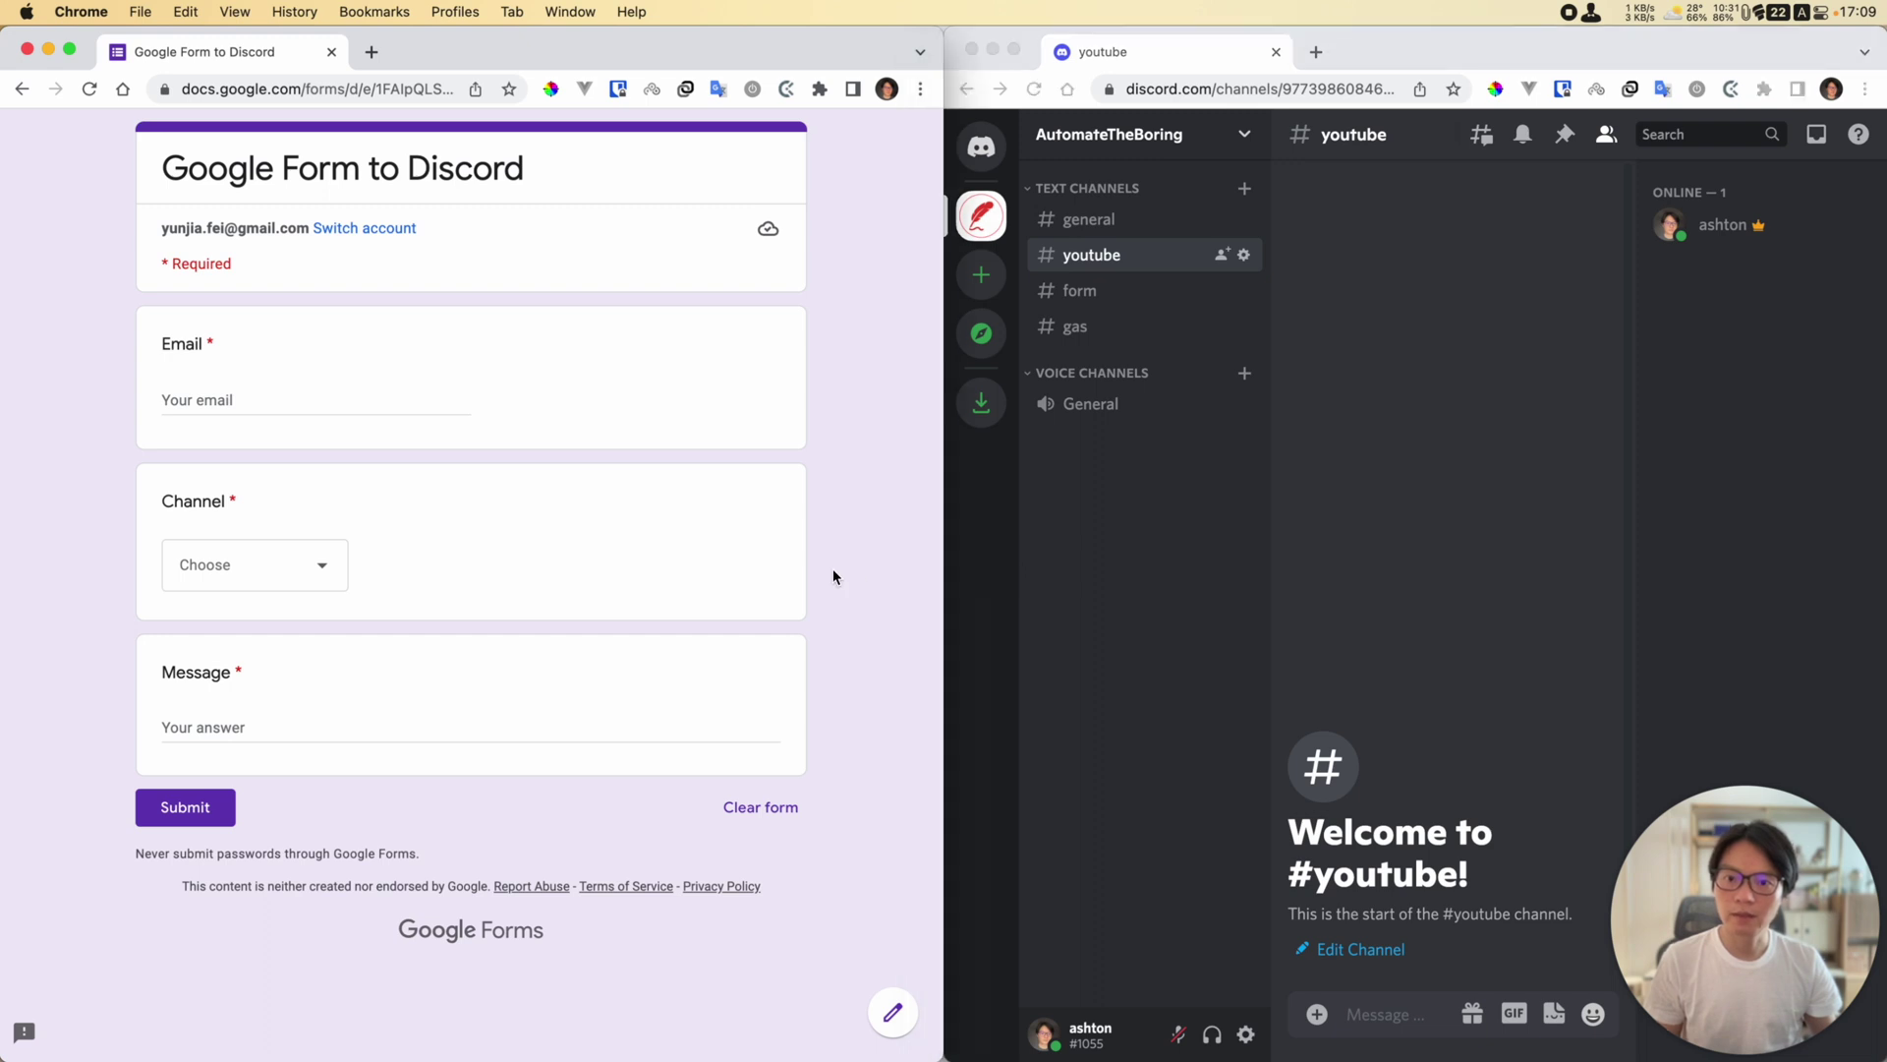
click(231, 401)
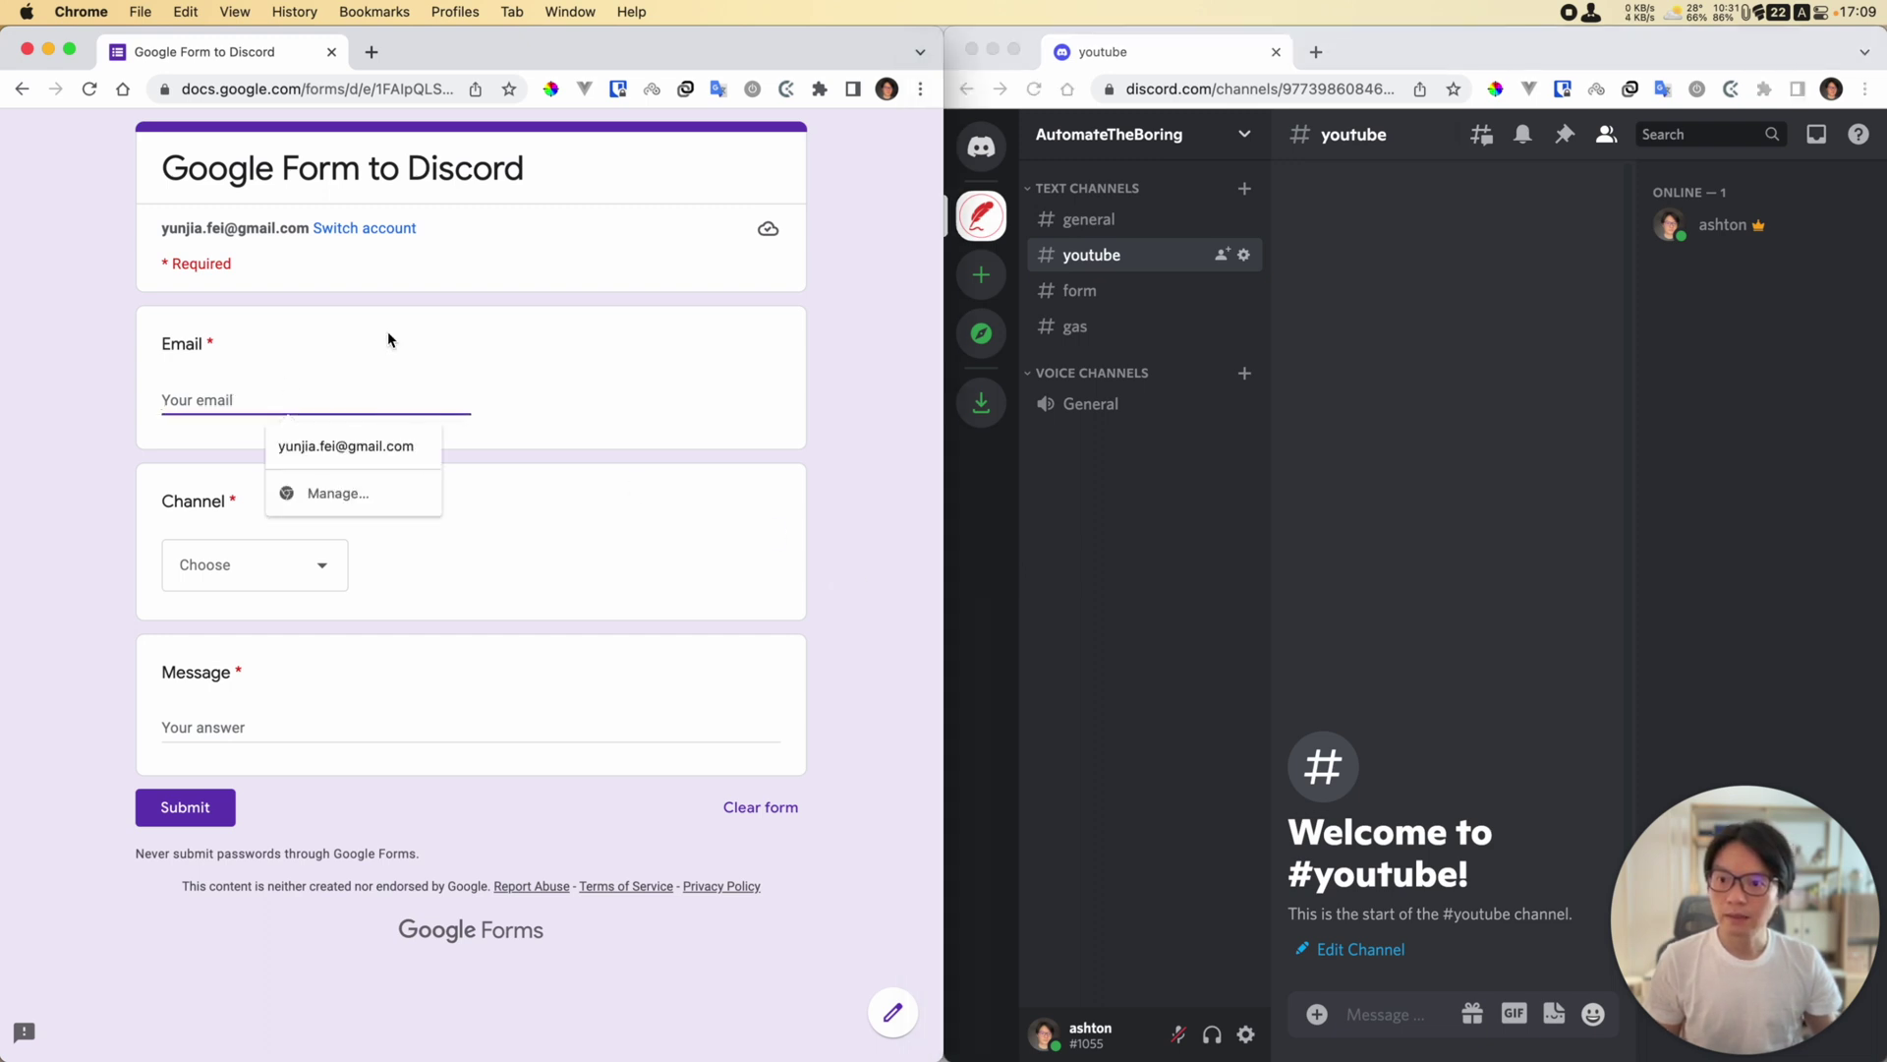
click(314, 440)
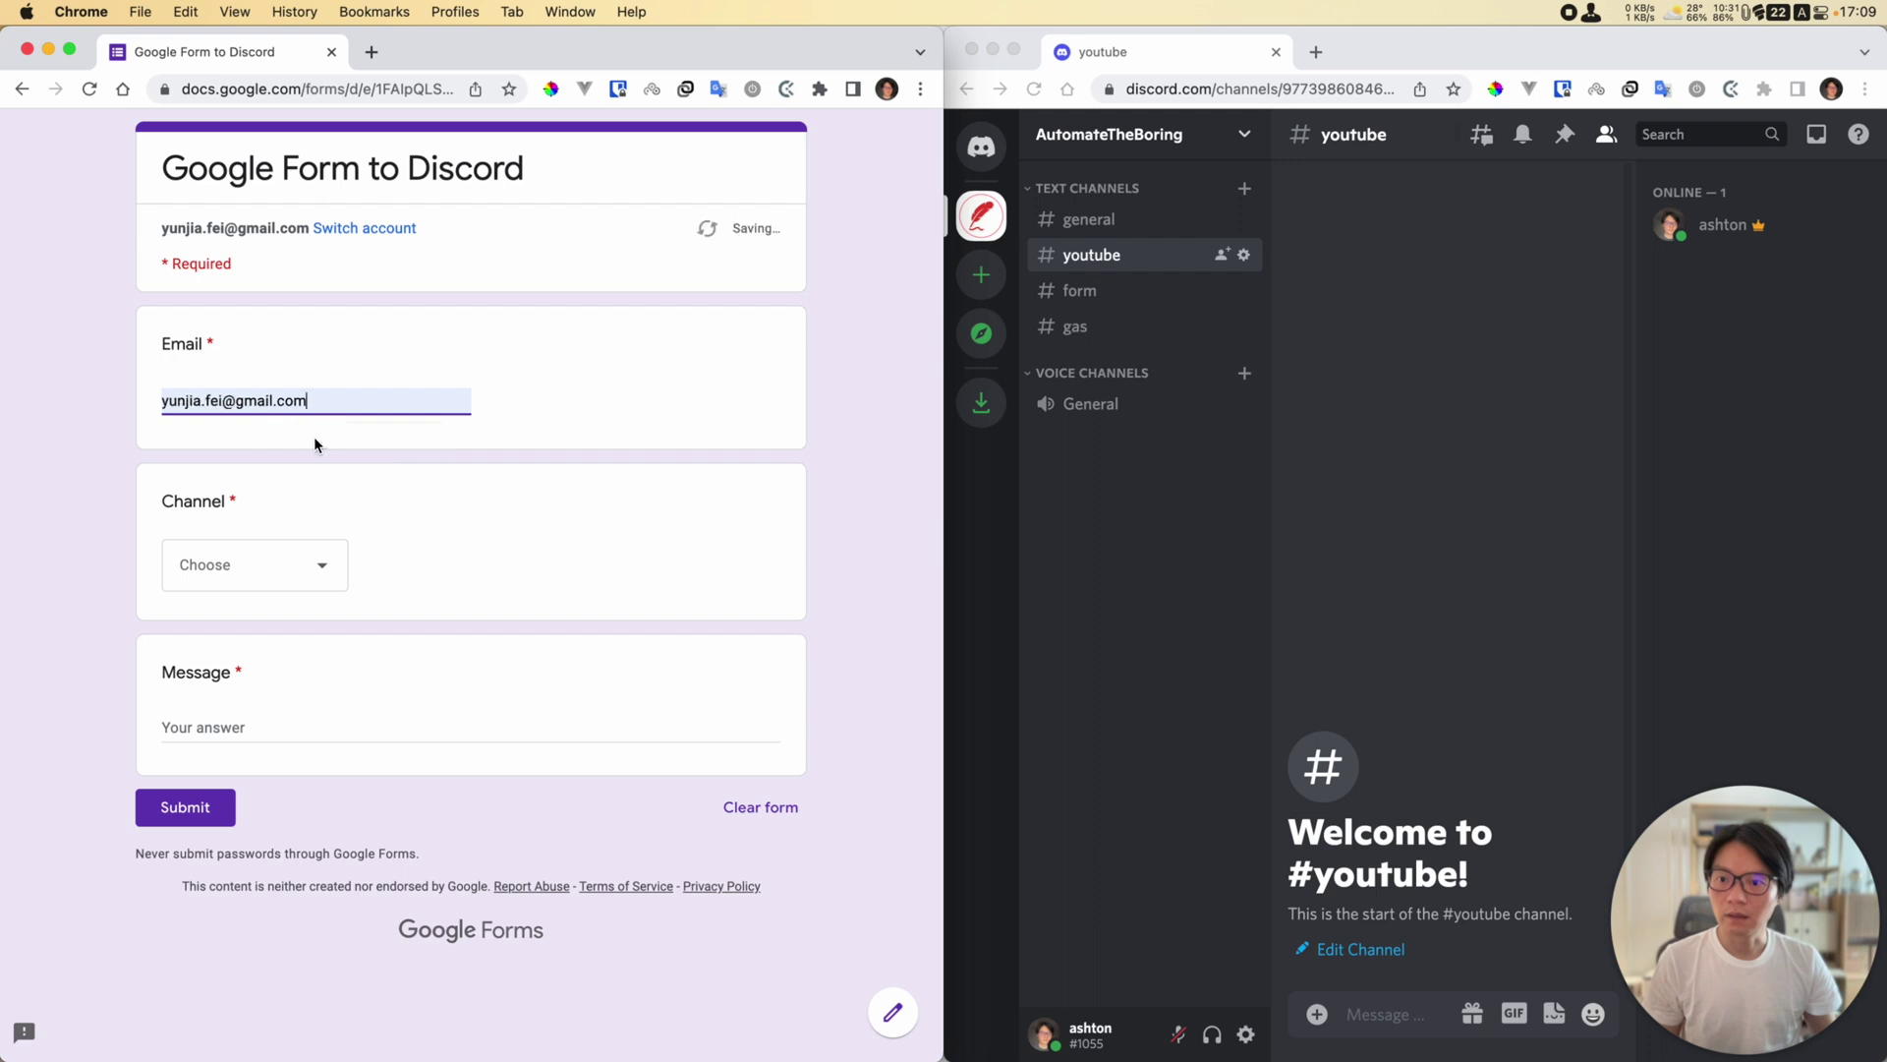
Choose YouTube as the destination channel
click(266, 565)
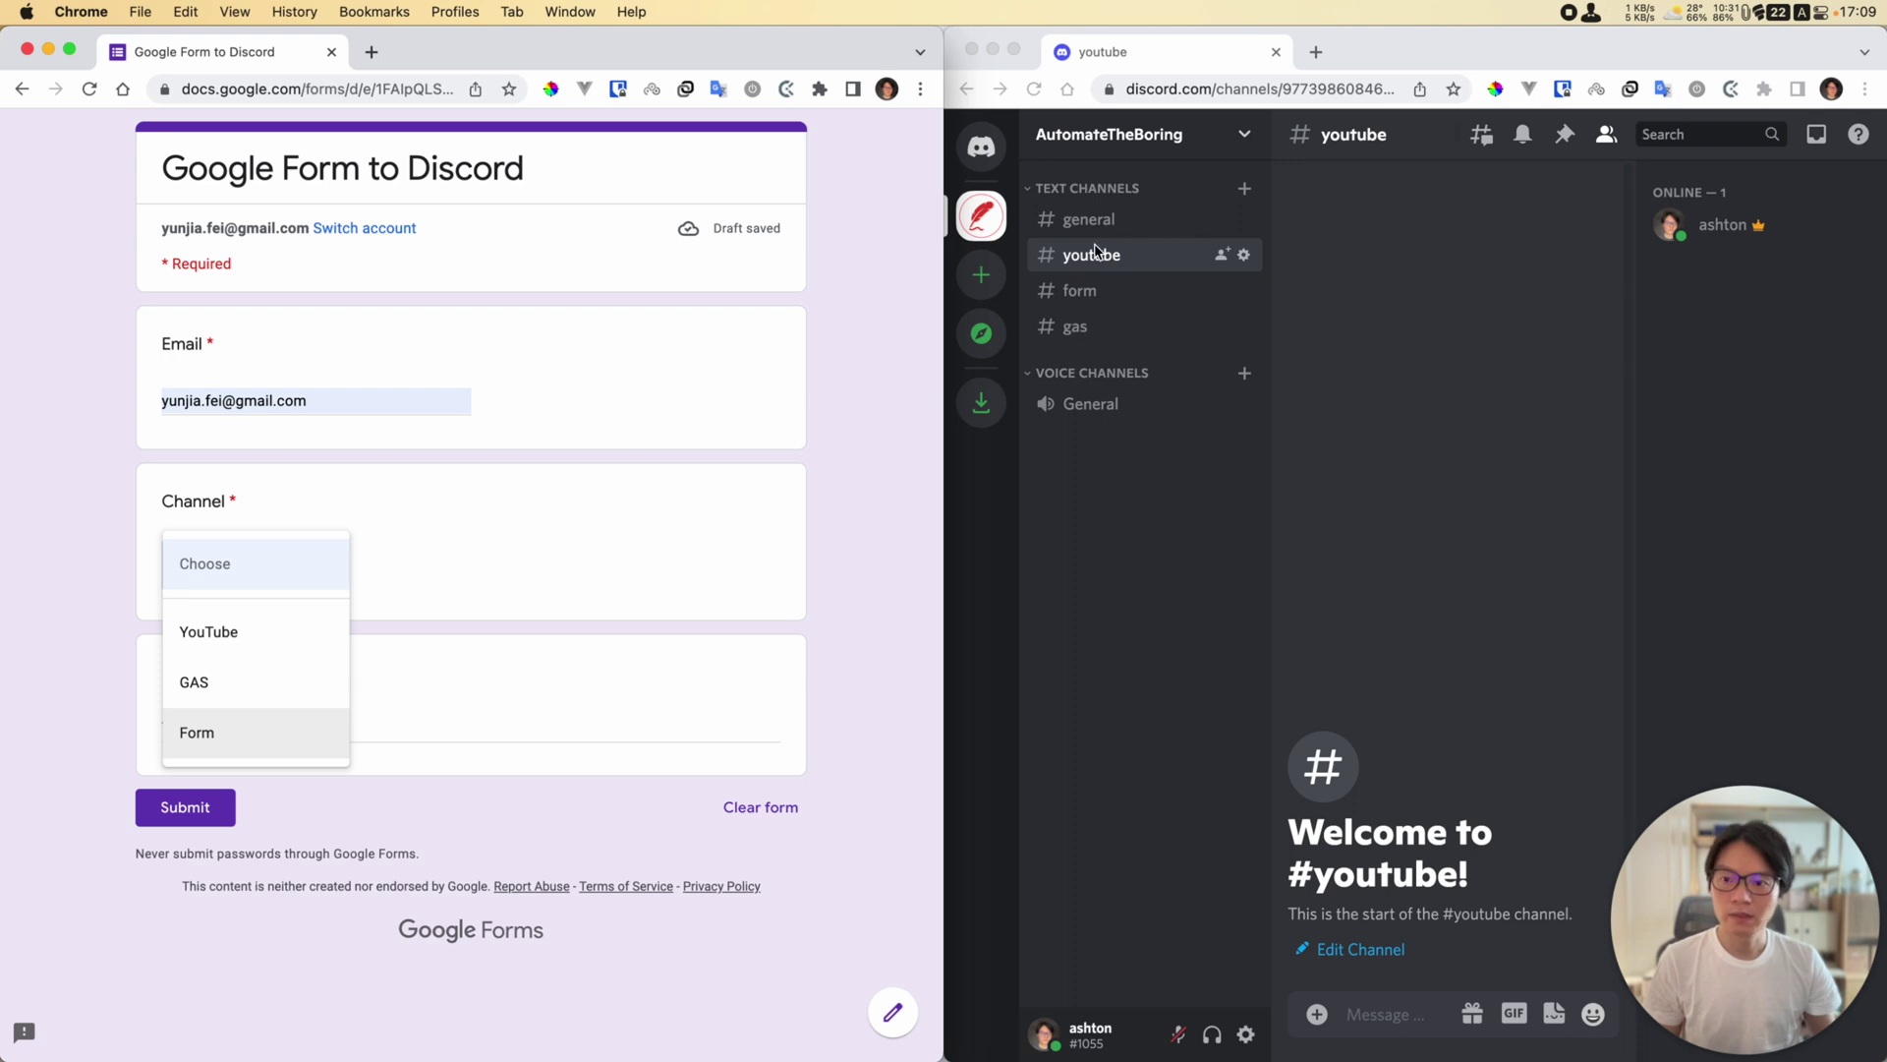
click(802, 544)
click(290, 577)
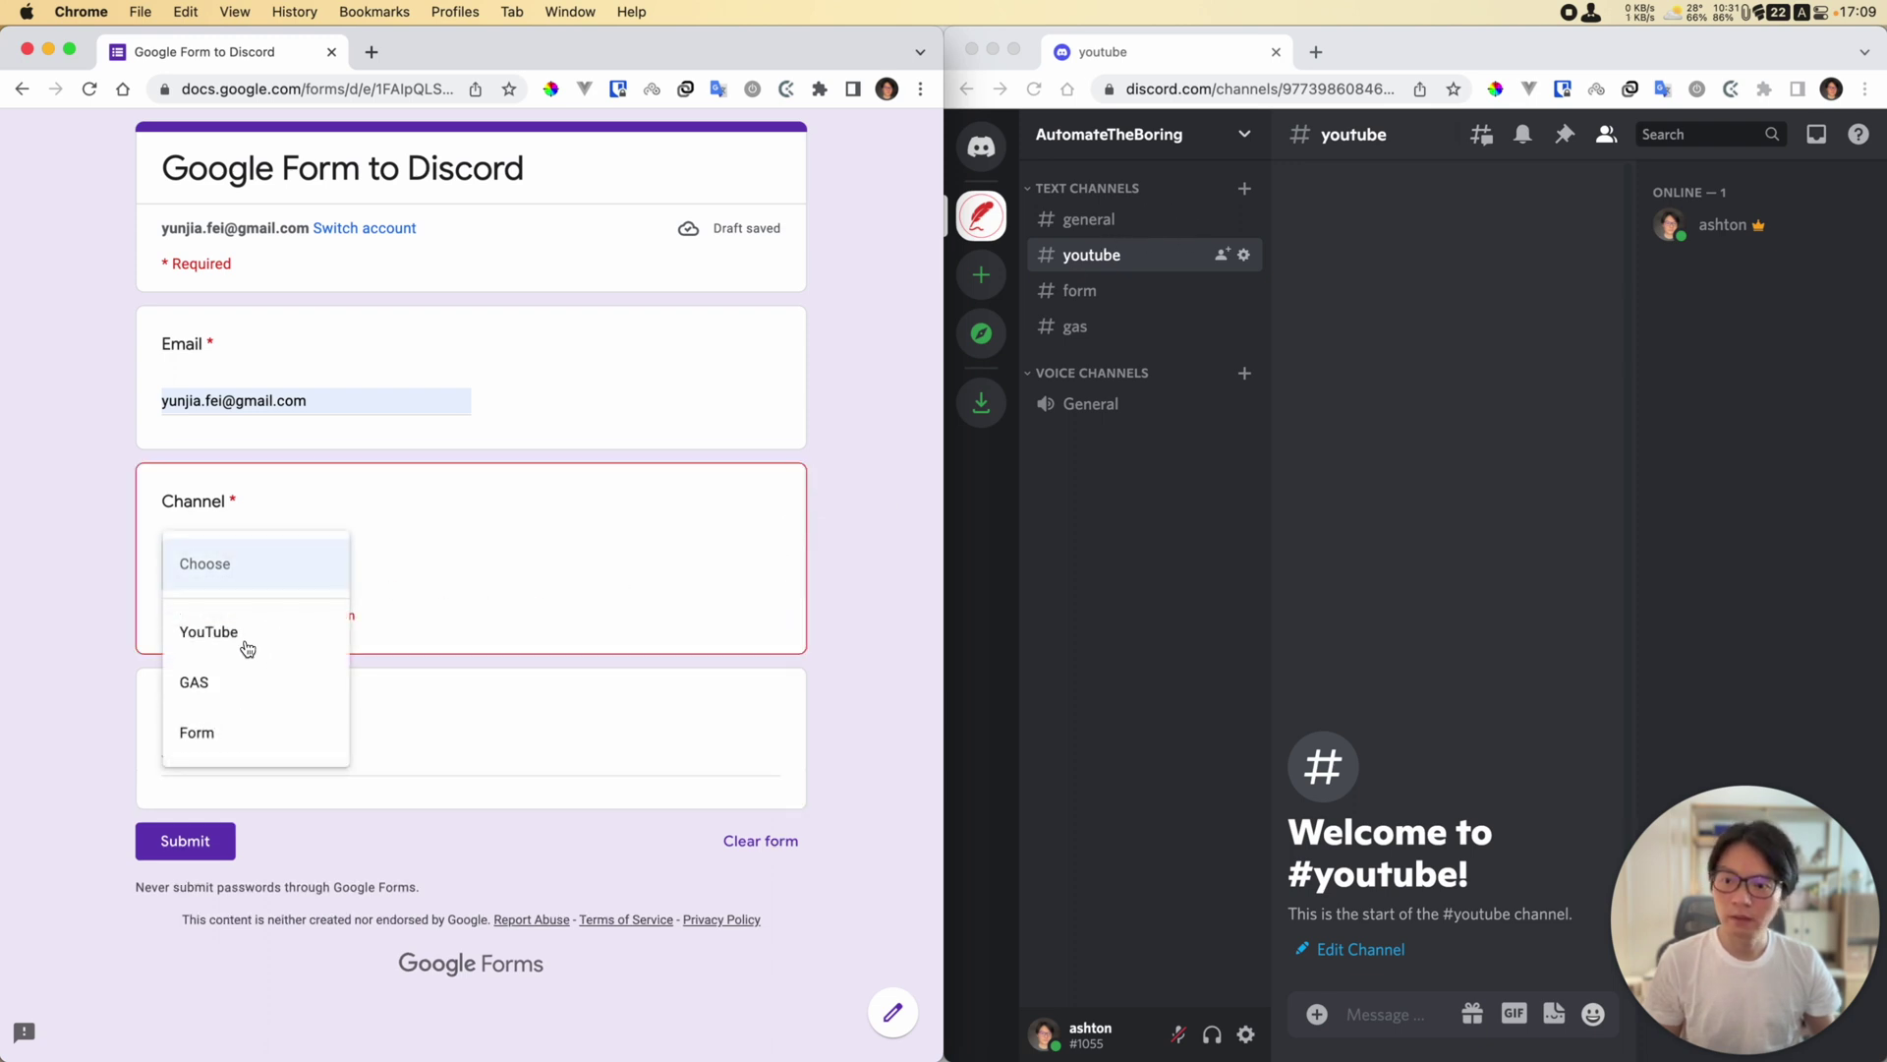
click(274, 636)
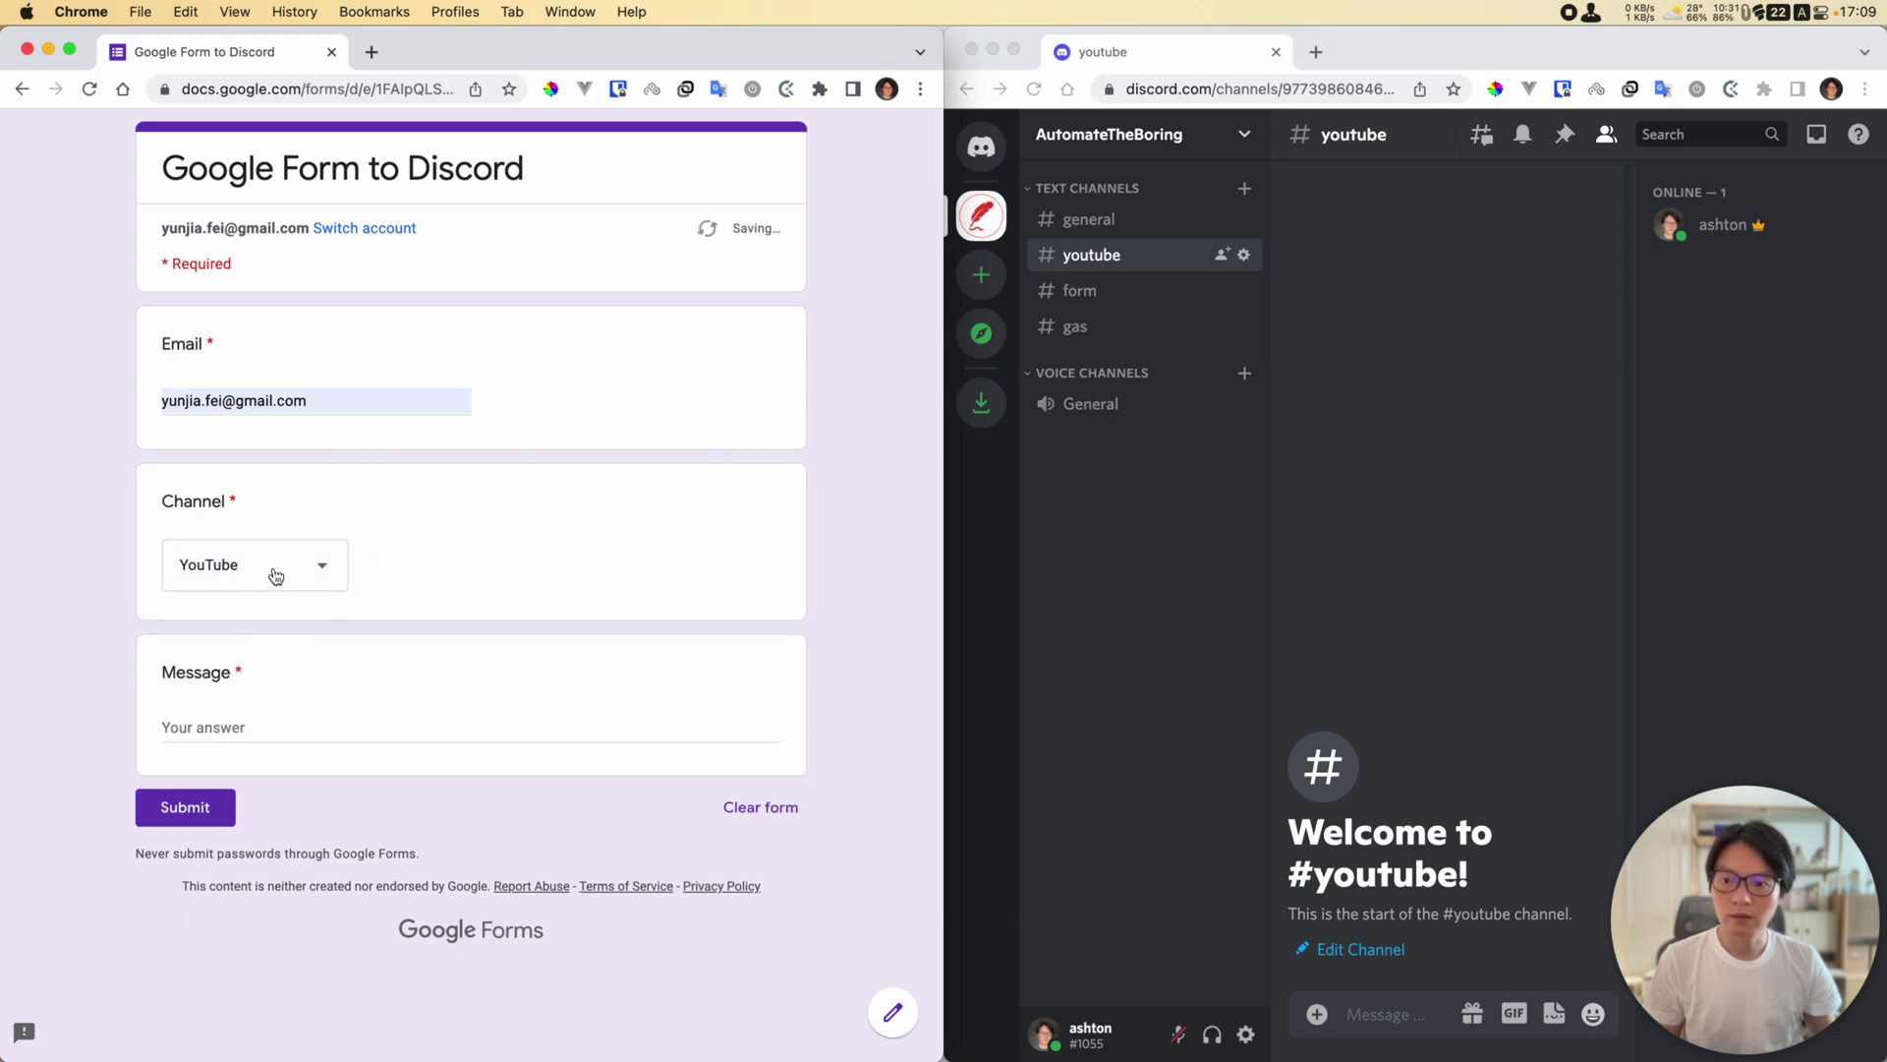
Enter the message "This is a message to YouTube Channel" and submit the response
click(251, 730)
text(This is a message to YouTu)
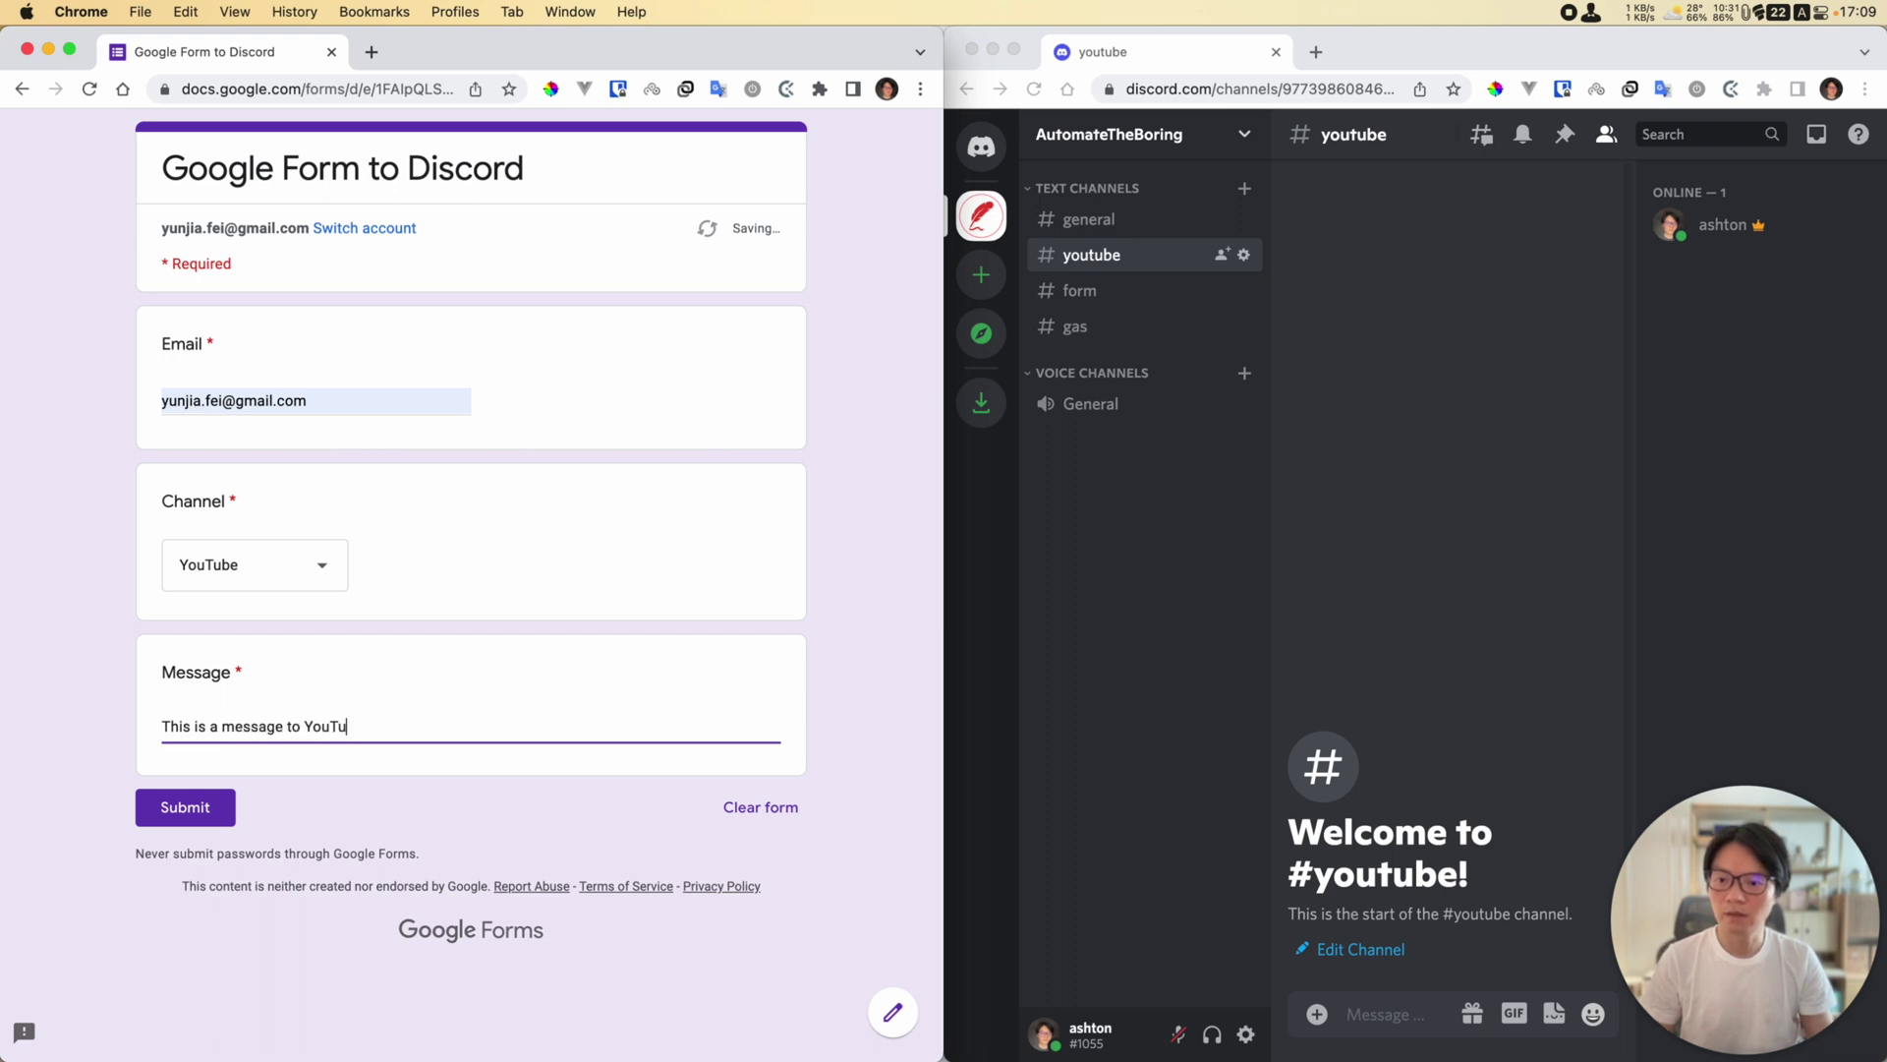
text(nel)
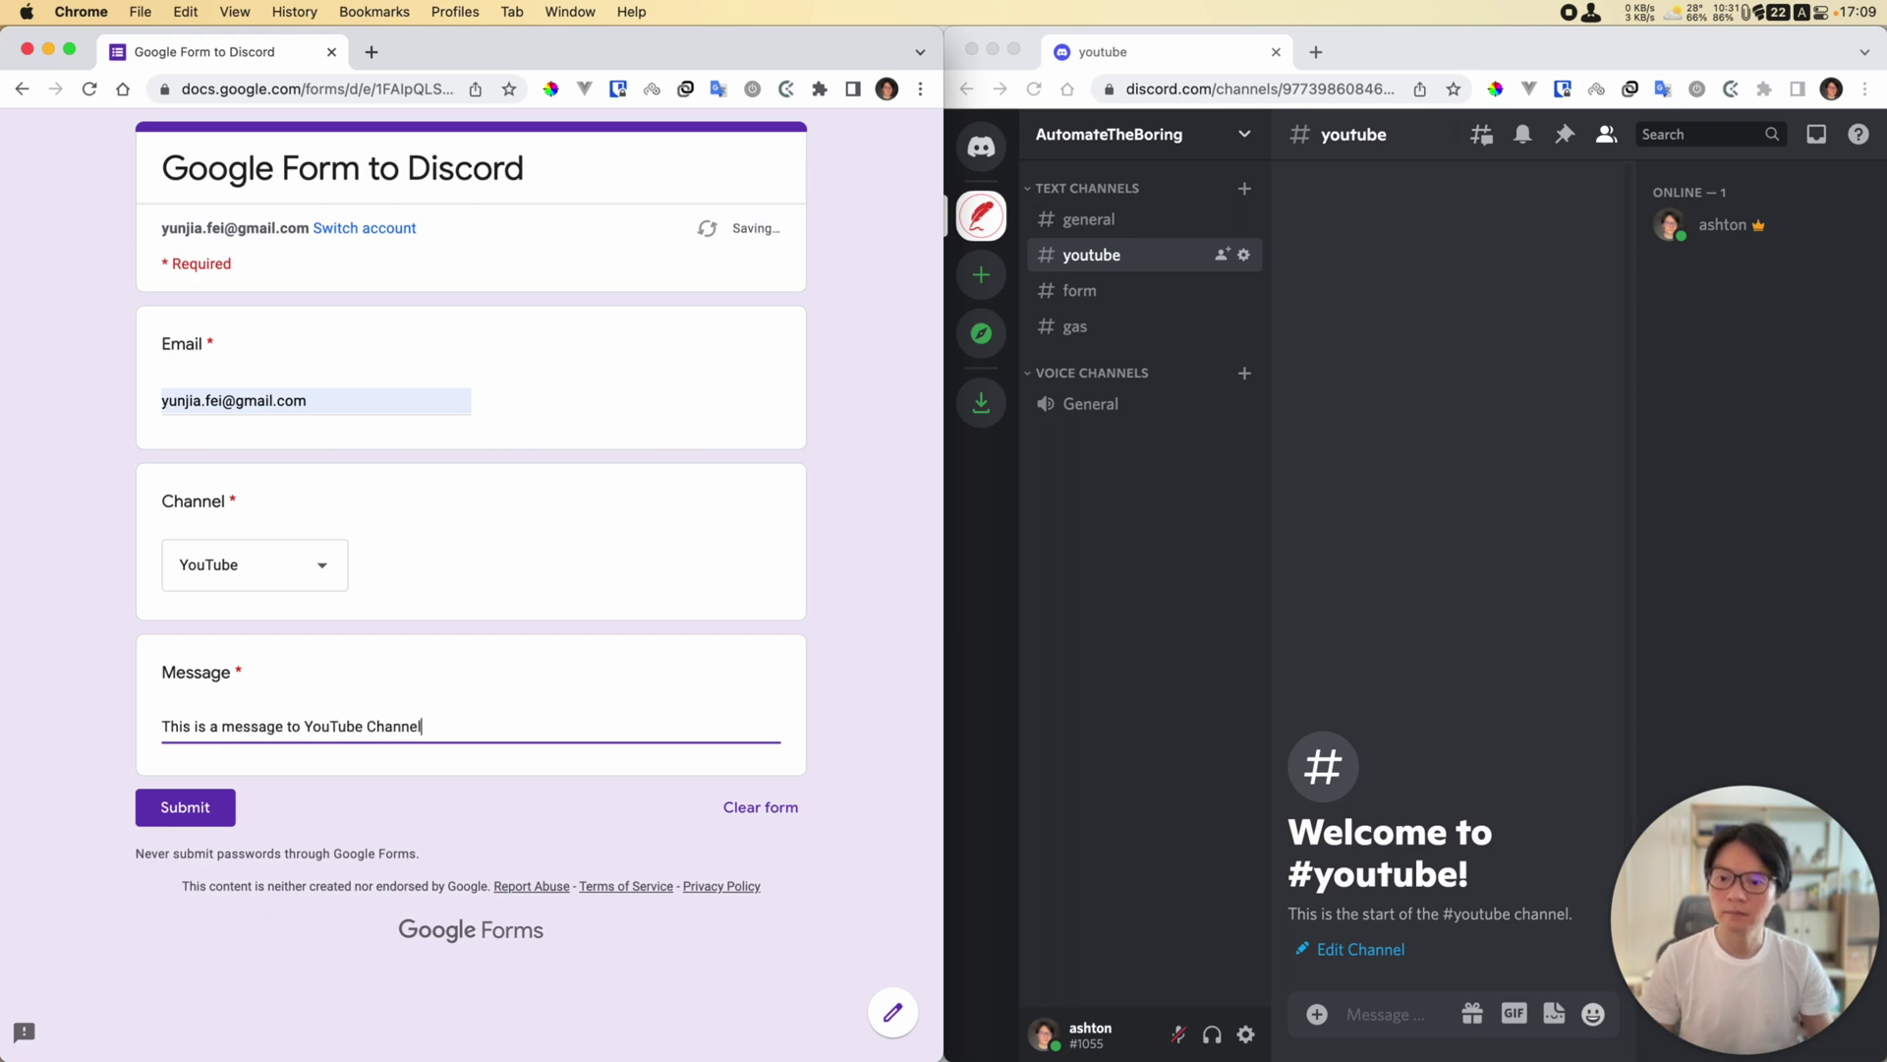
click(184, 812)
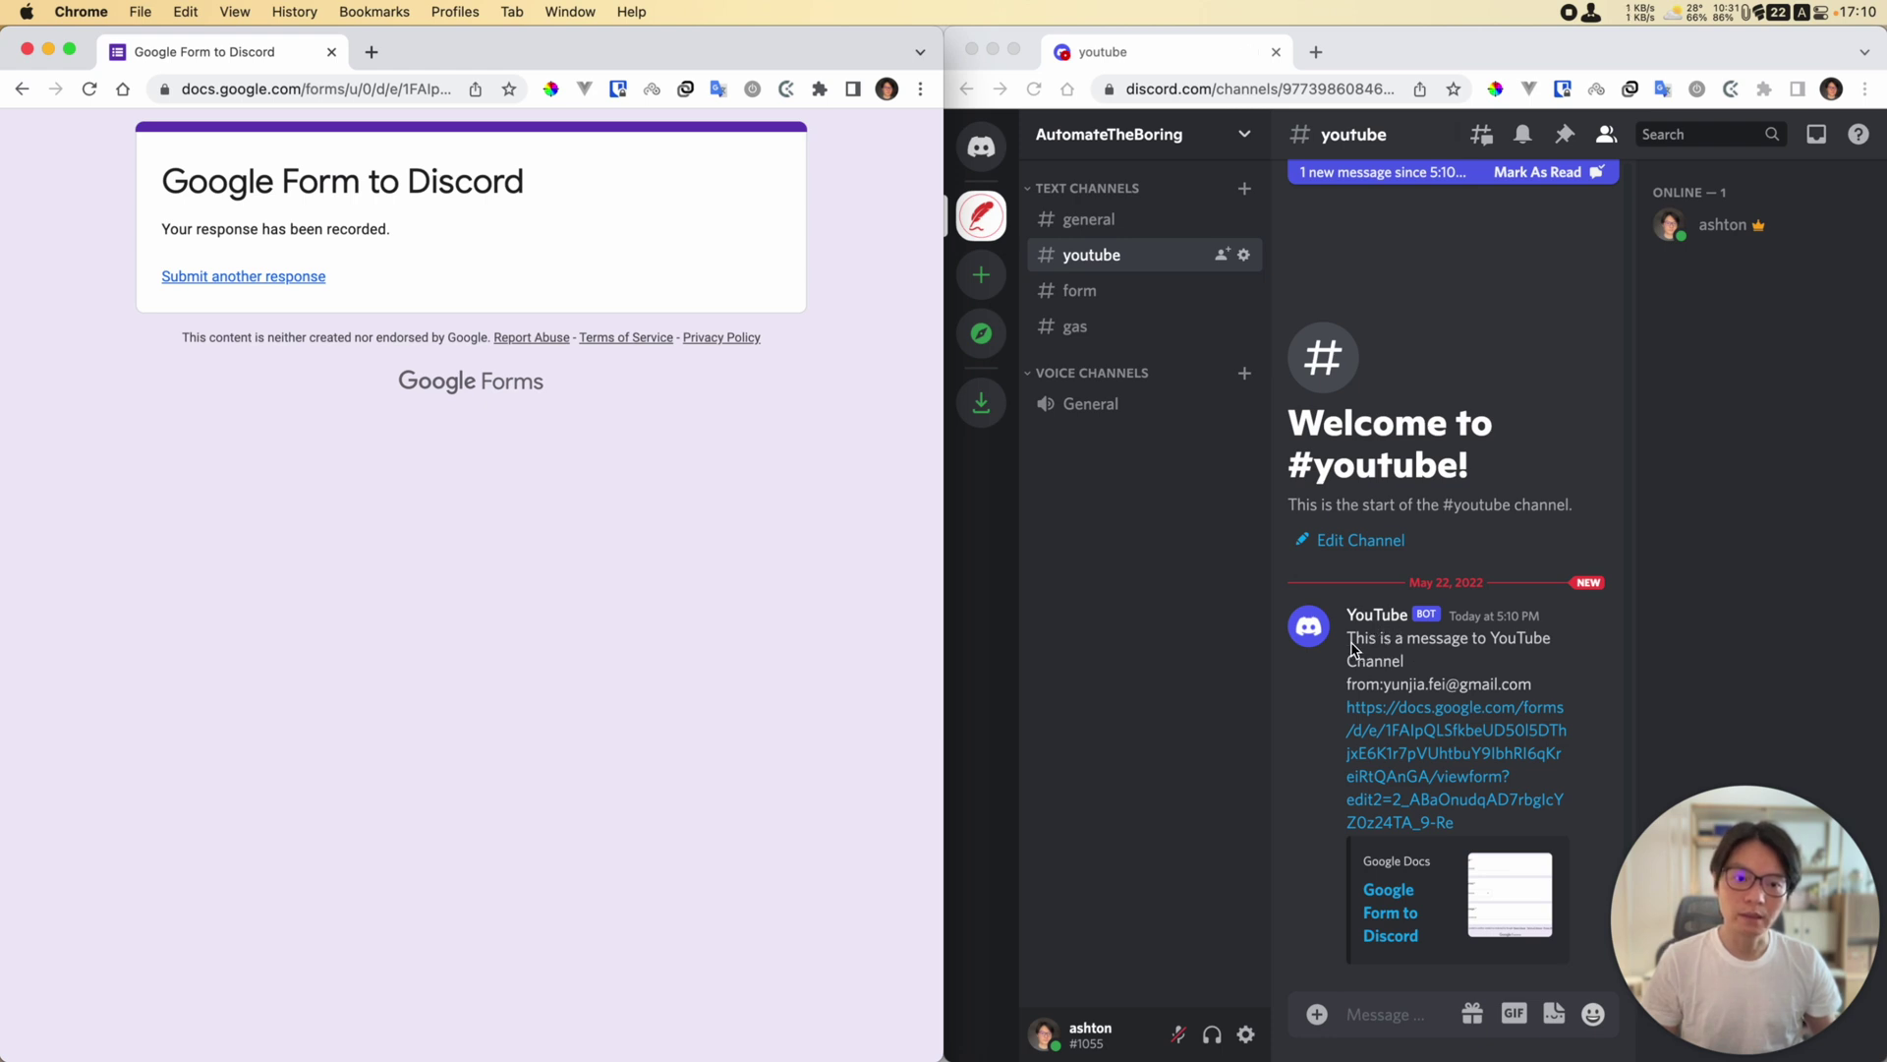
Check the YouTube bot's post of the message in Discord's youtube channel
click(1494, 650)
mouse_move(1452, 650)
double_click(1378, 662)
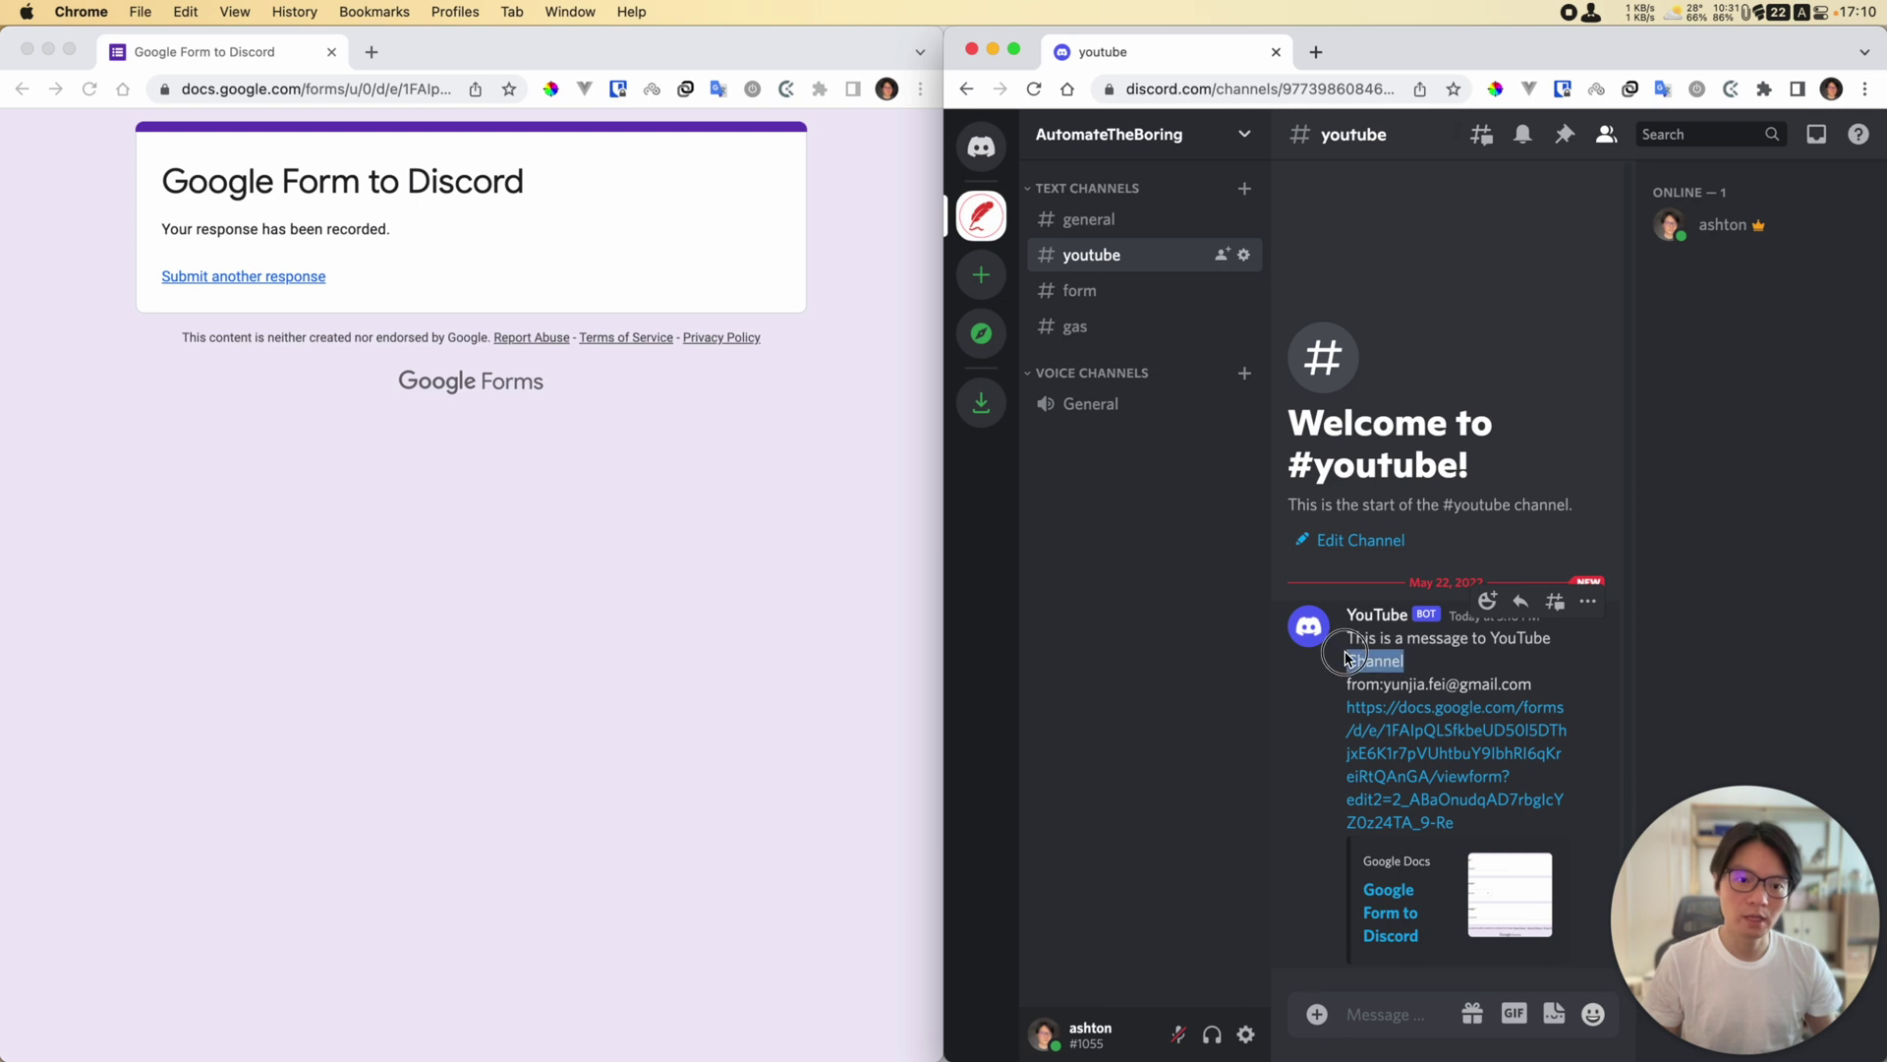
drag(1342, 688, 1475, 690)
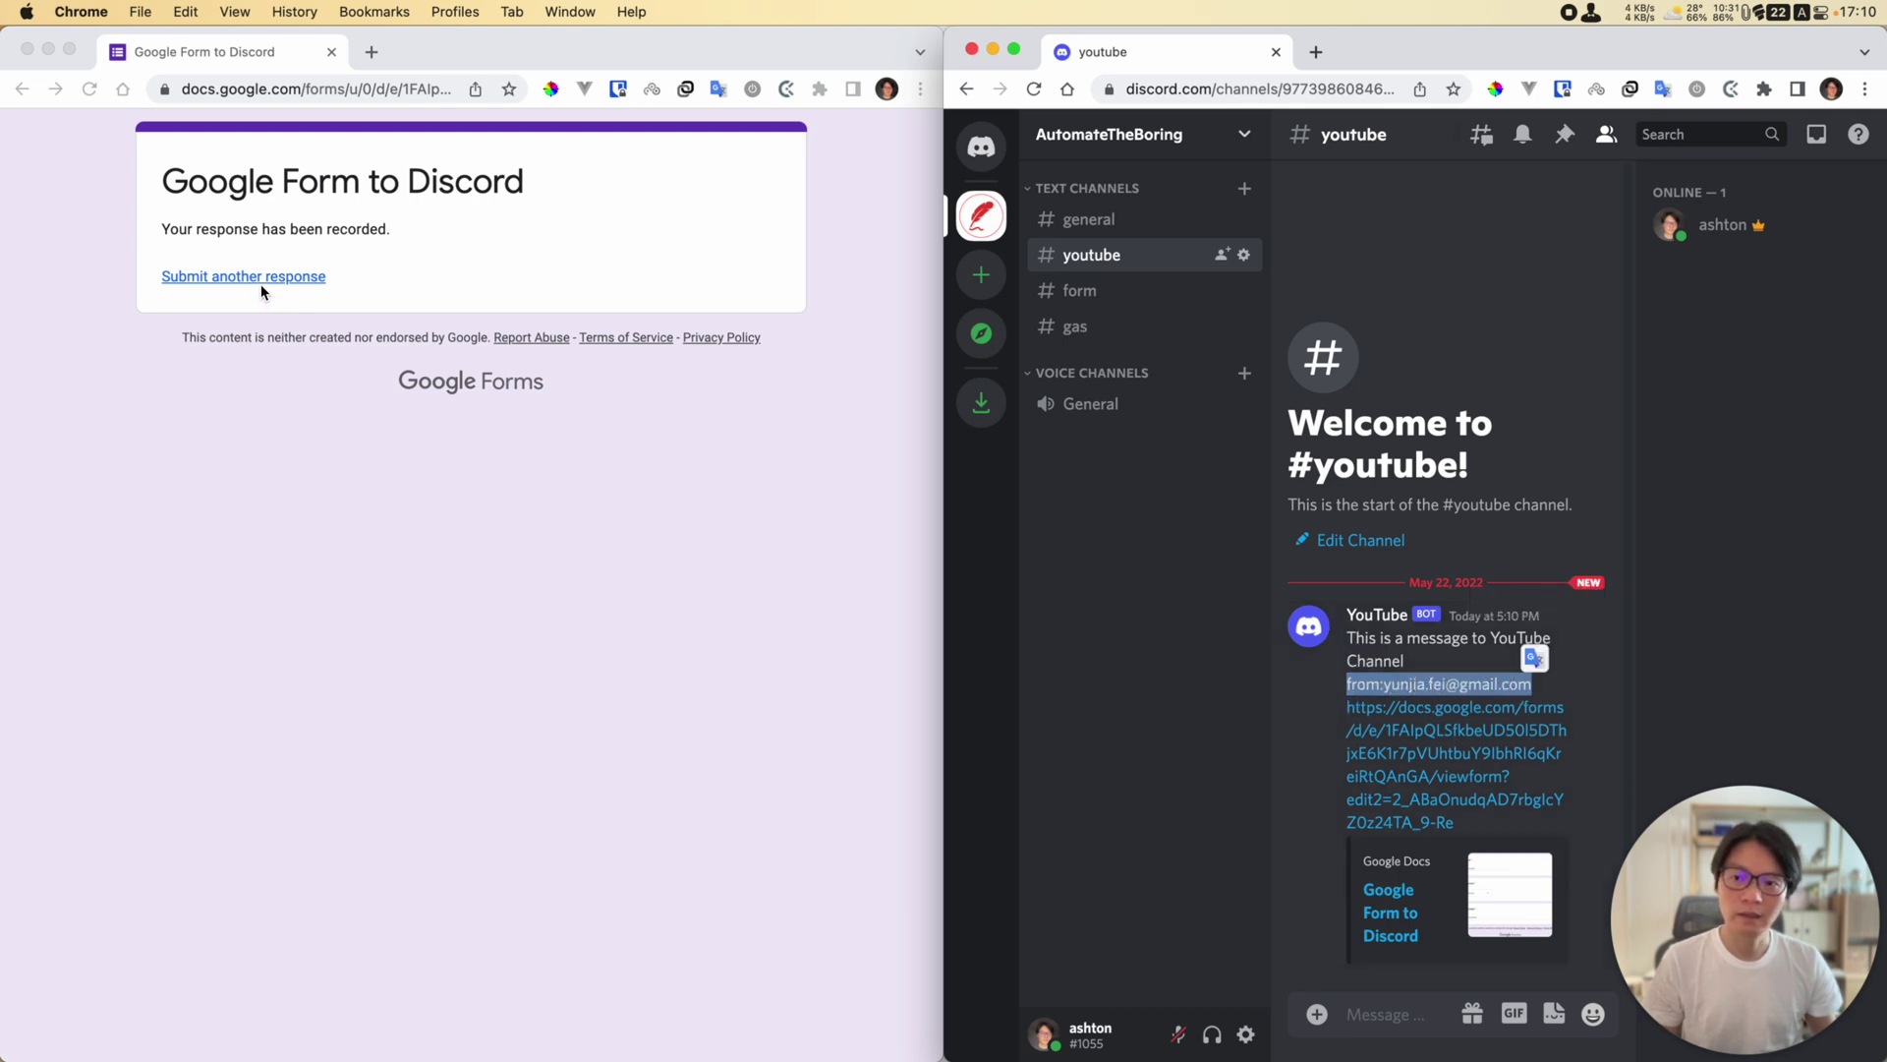
click(257, 443)
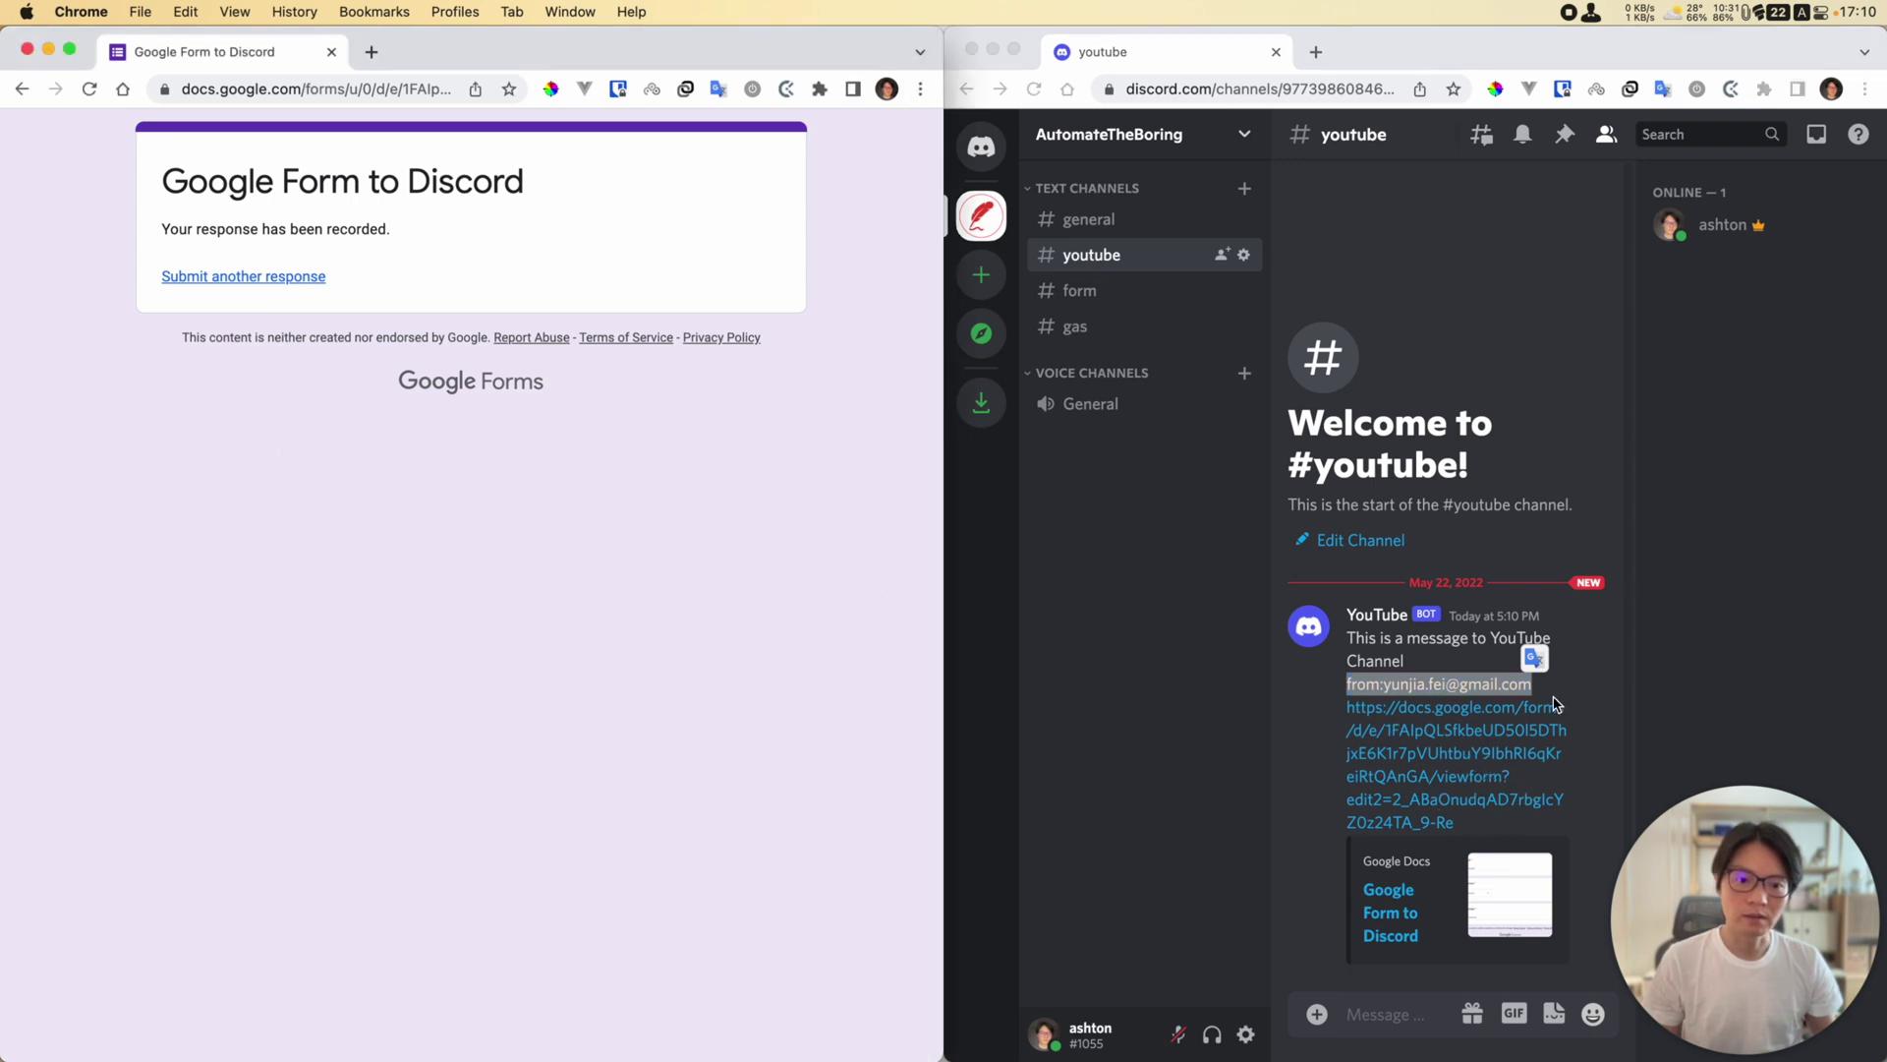
Start another blank form response via 'Submit another response'
click(1492, 669)
click(282, 286)
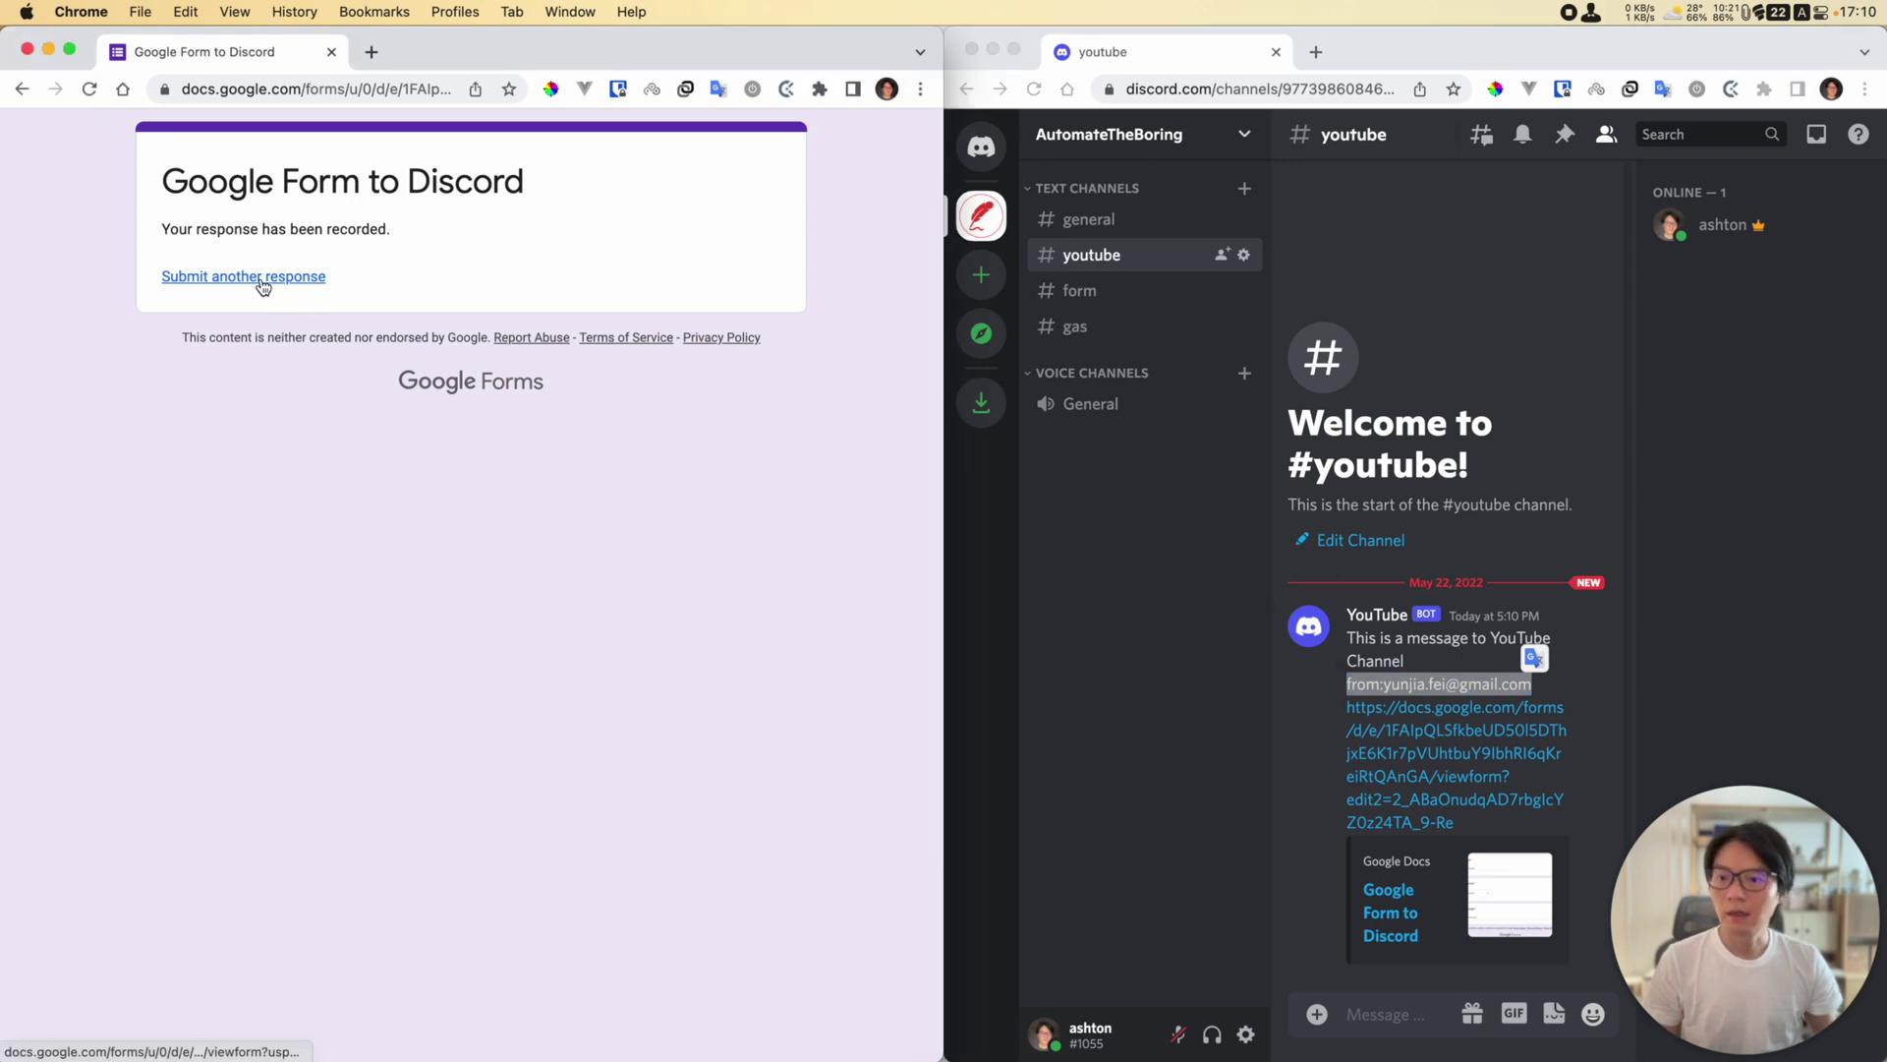
click(264, 286)
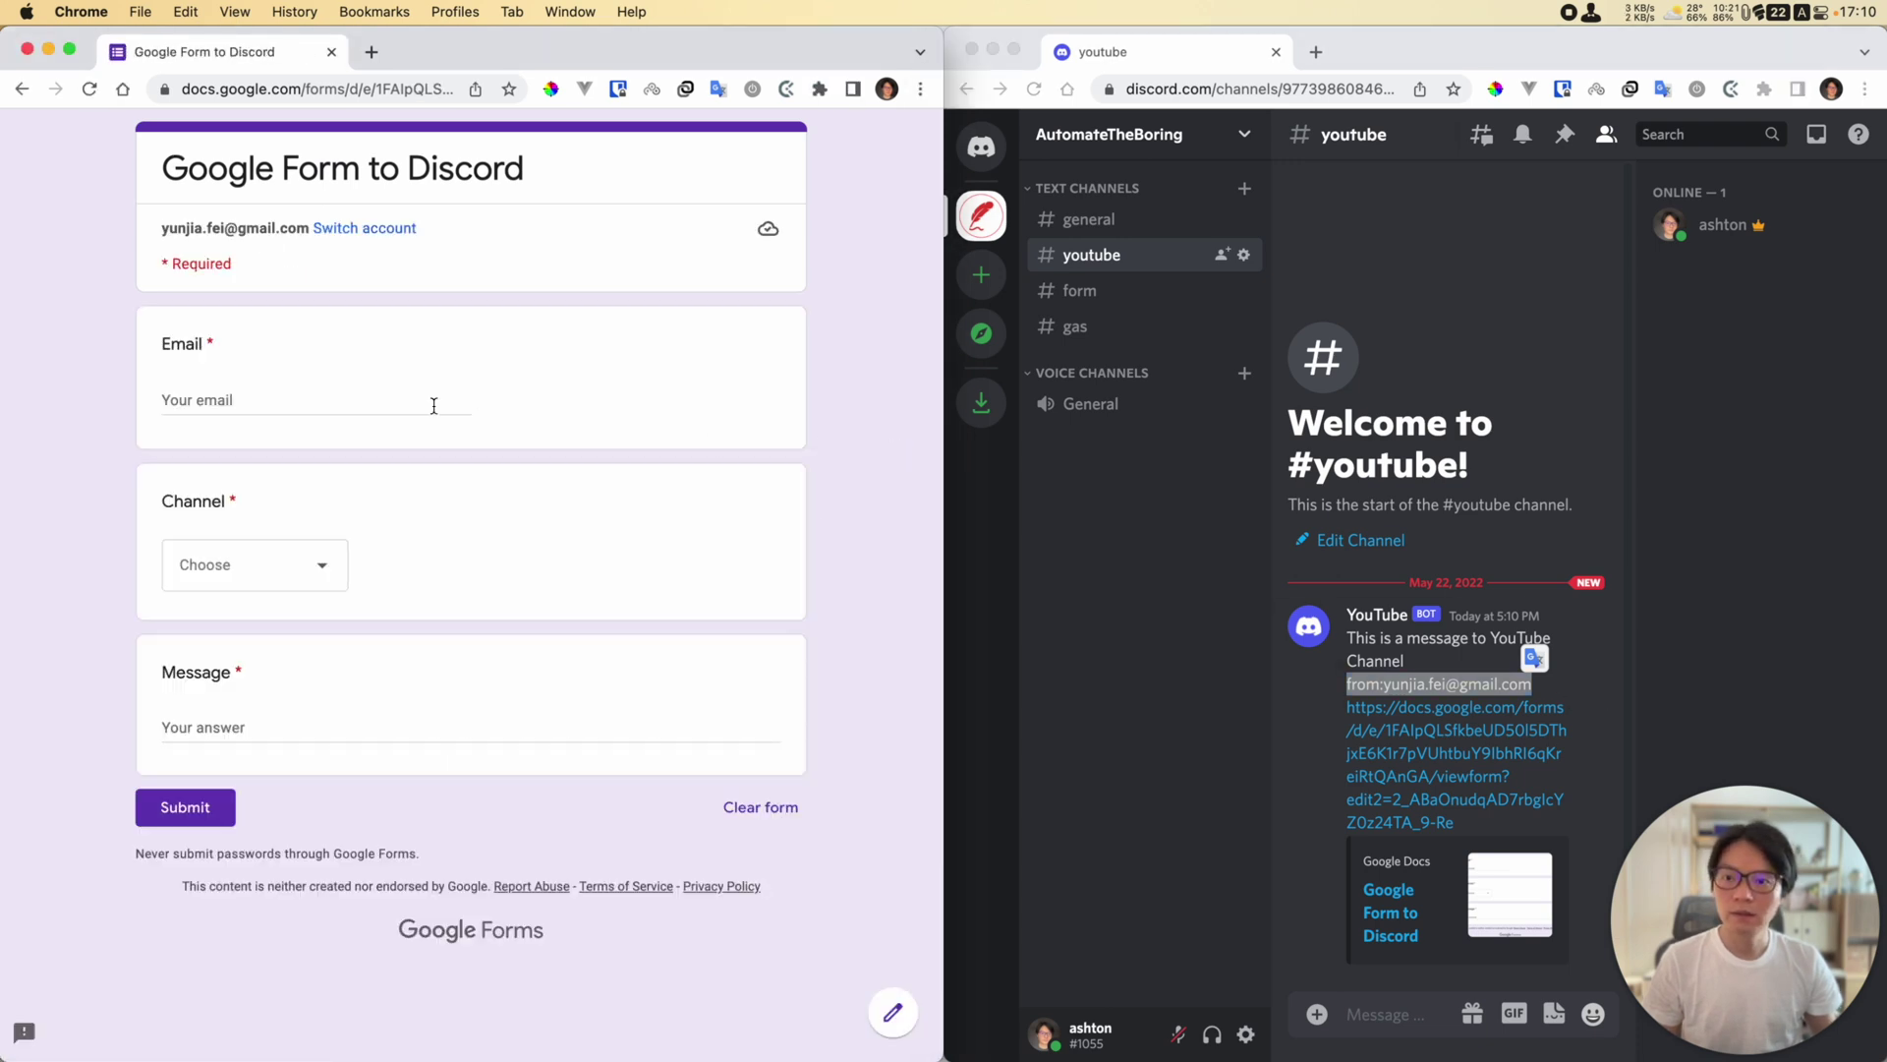
click(1076, 291)
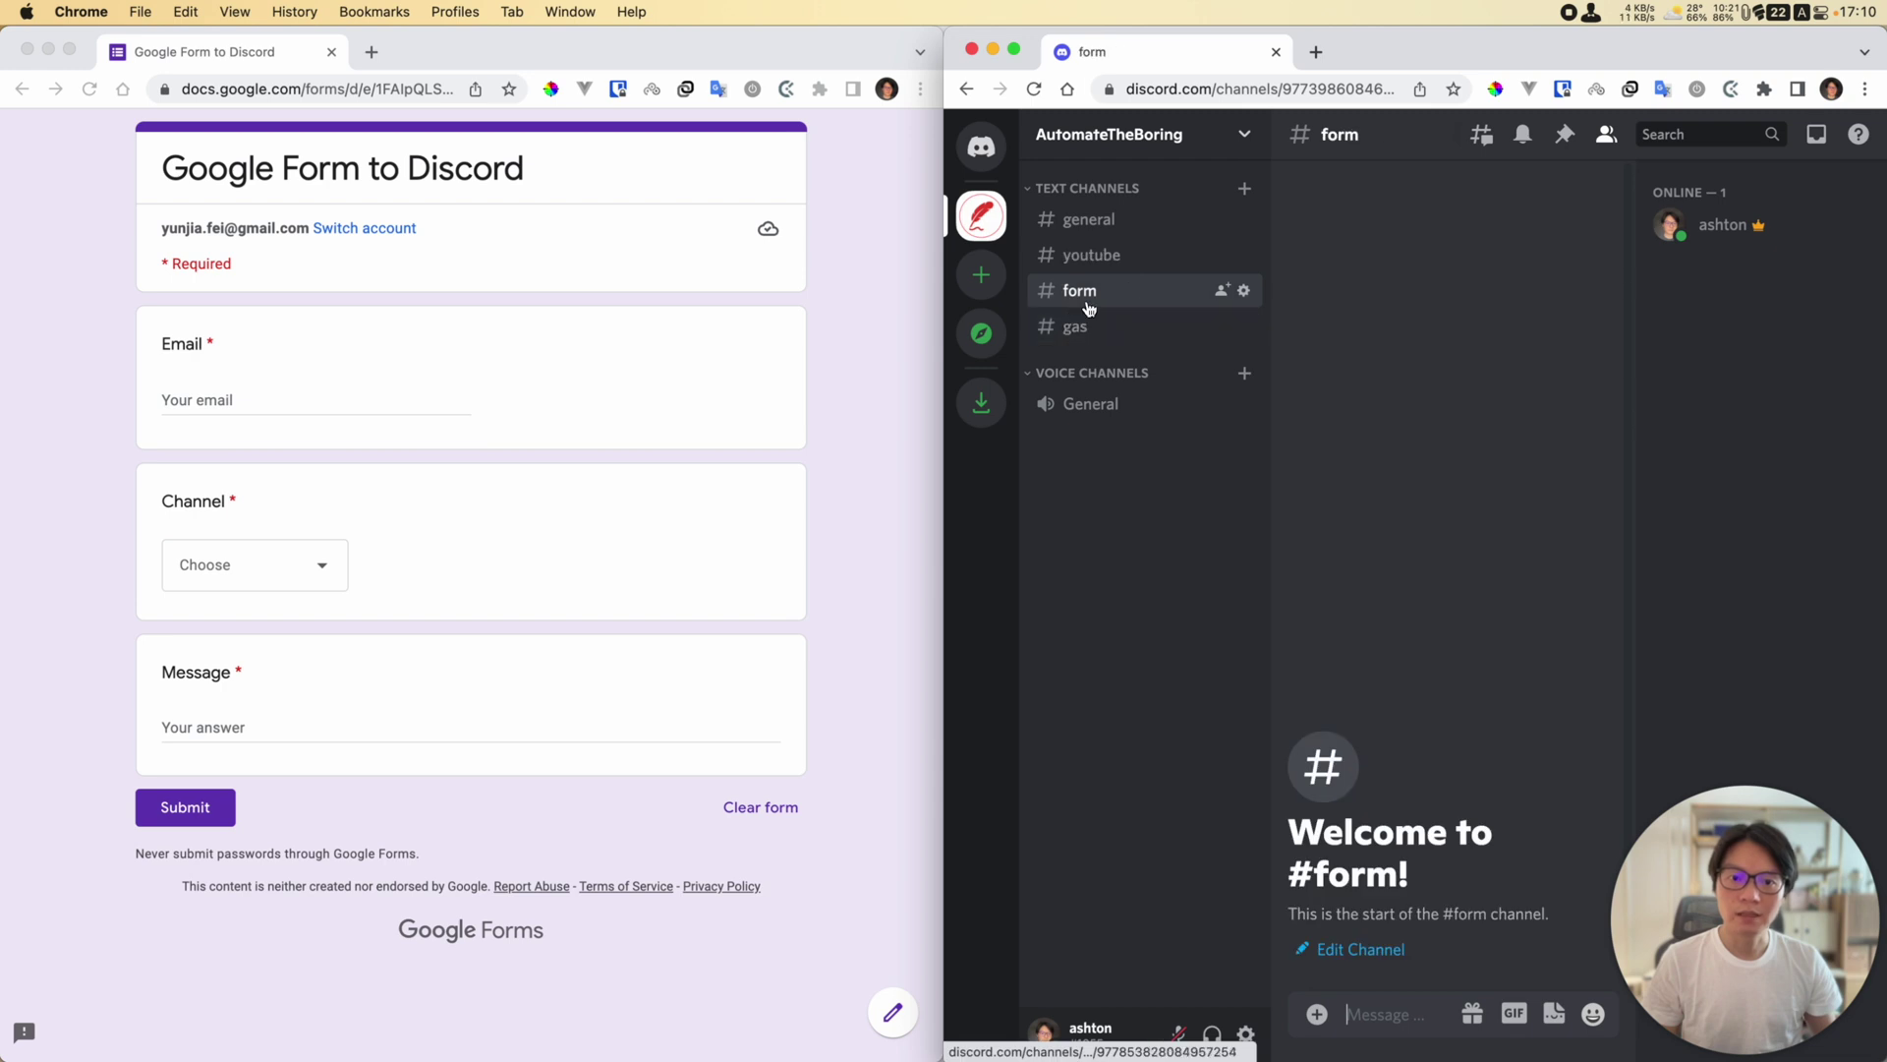
click(215, 401)
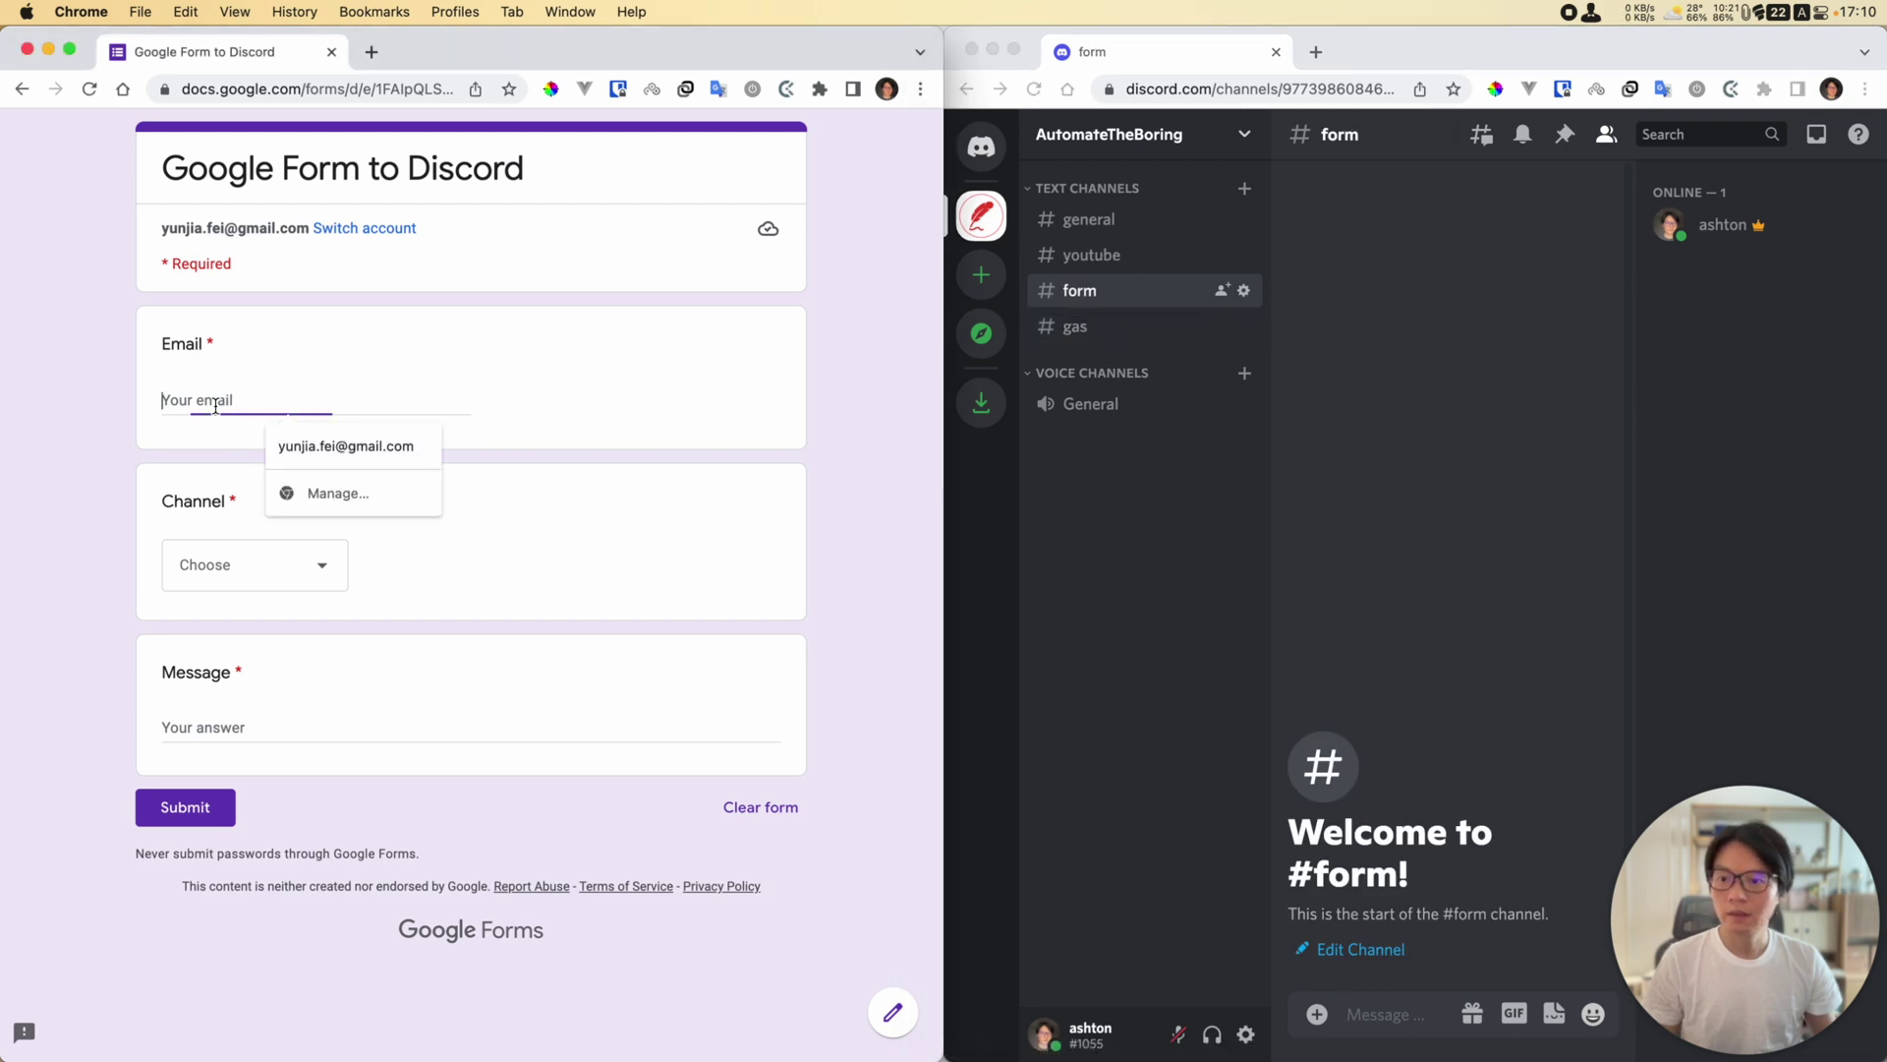
text(test)
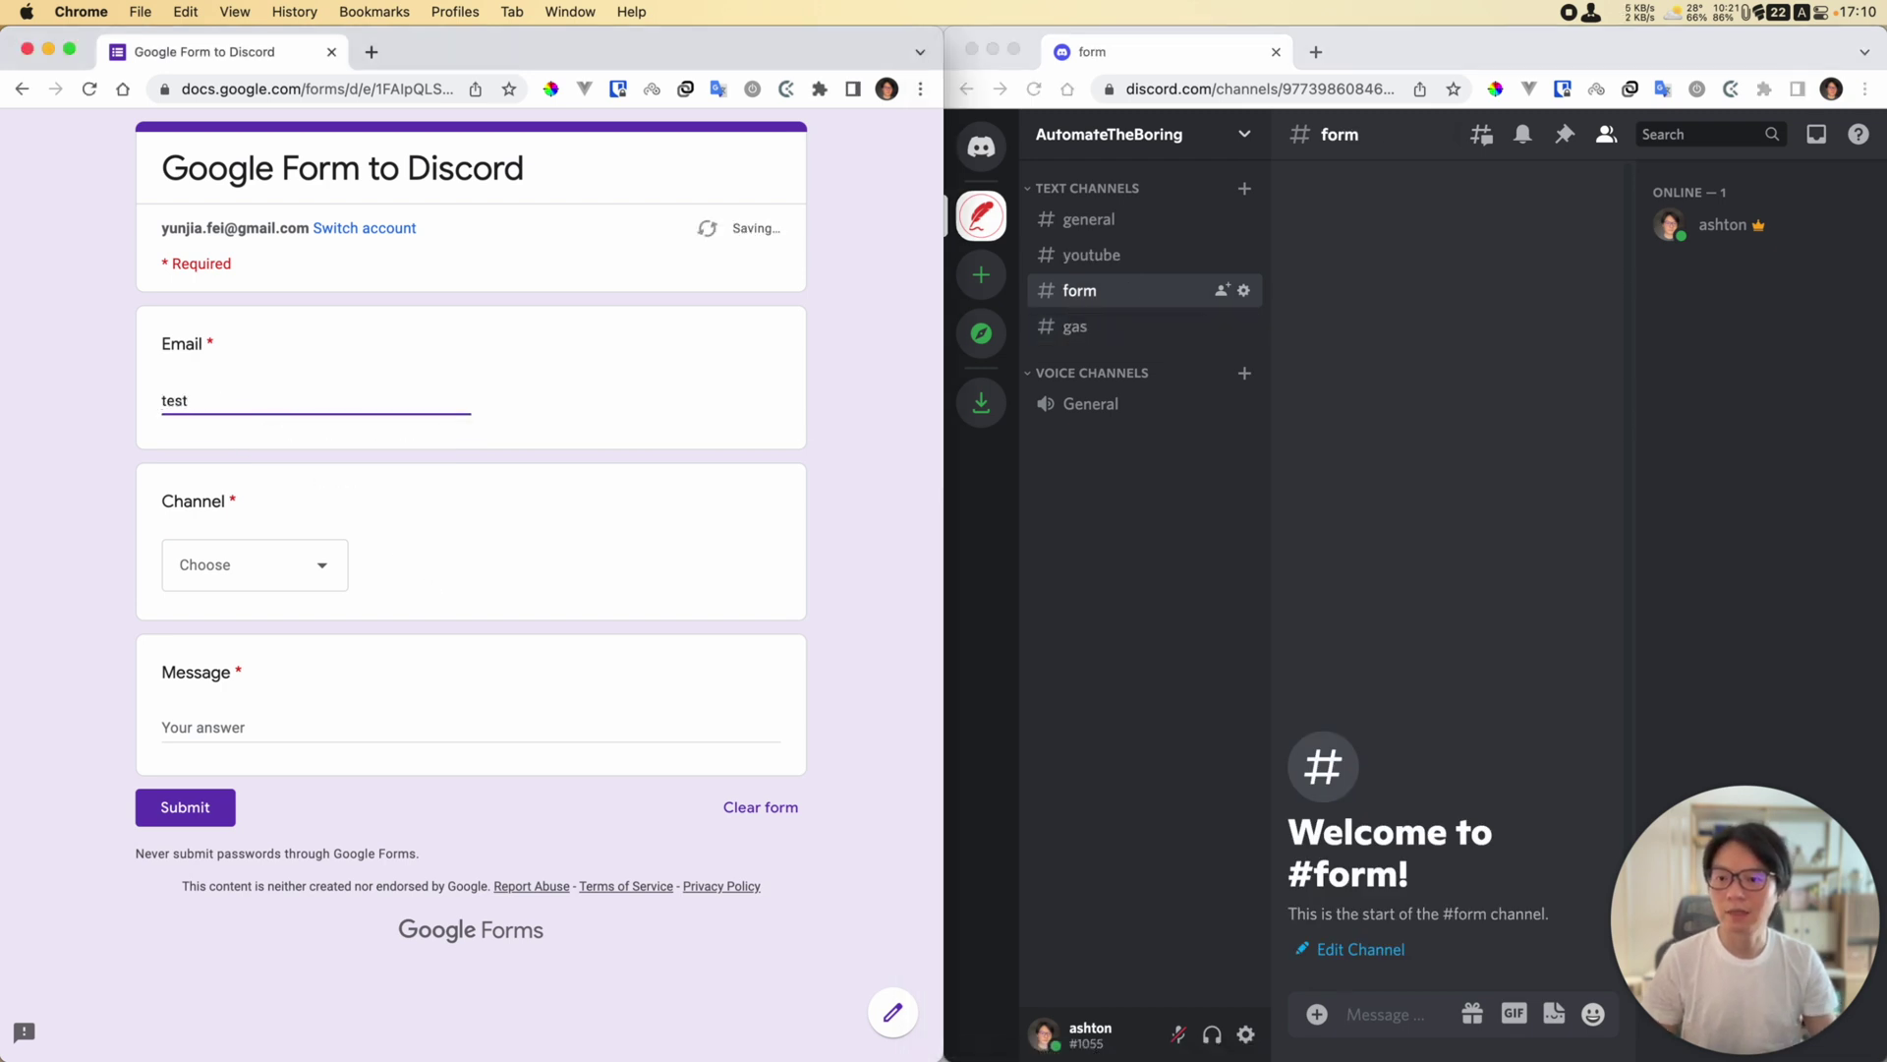
text(@gmail.co)
text(m)
key(Tab)
Choose Form as the channel, write 'This is a test for Google Form' and submit
click(193, 563)
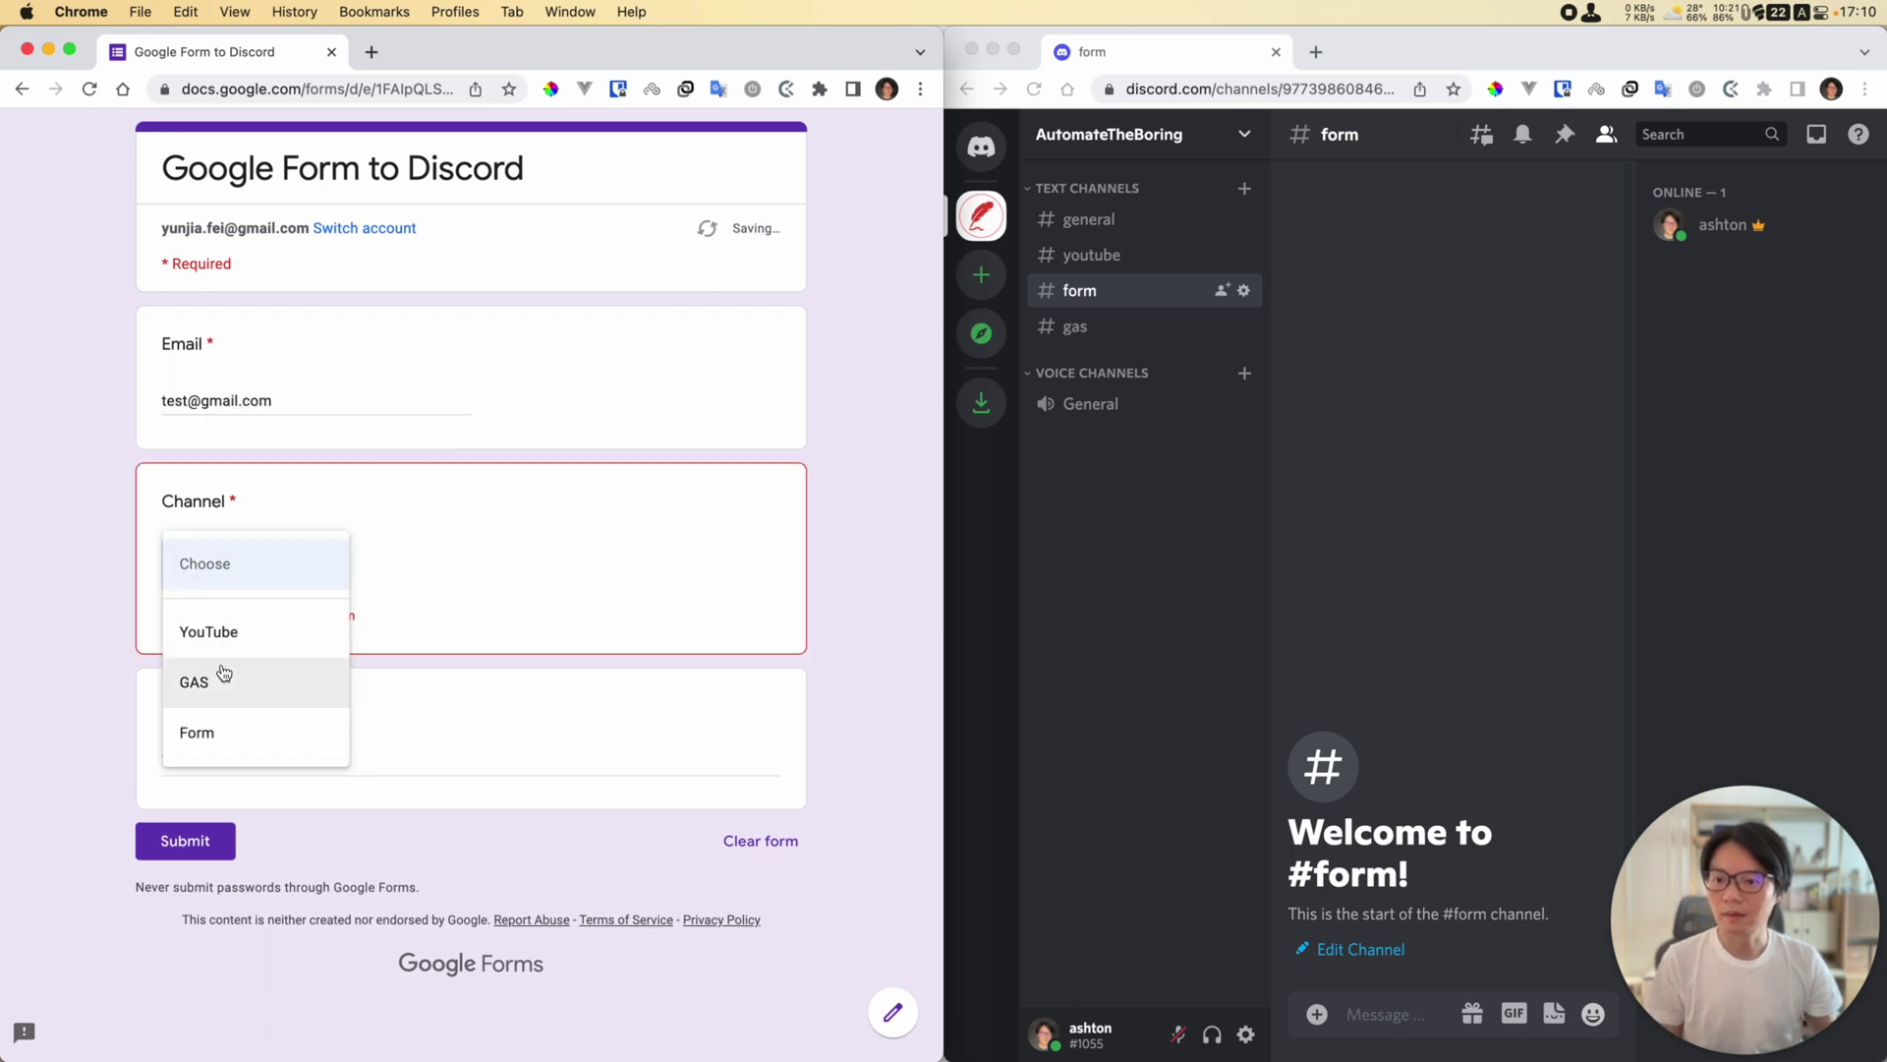
click(220, 729)
click(330, 730)
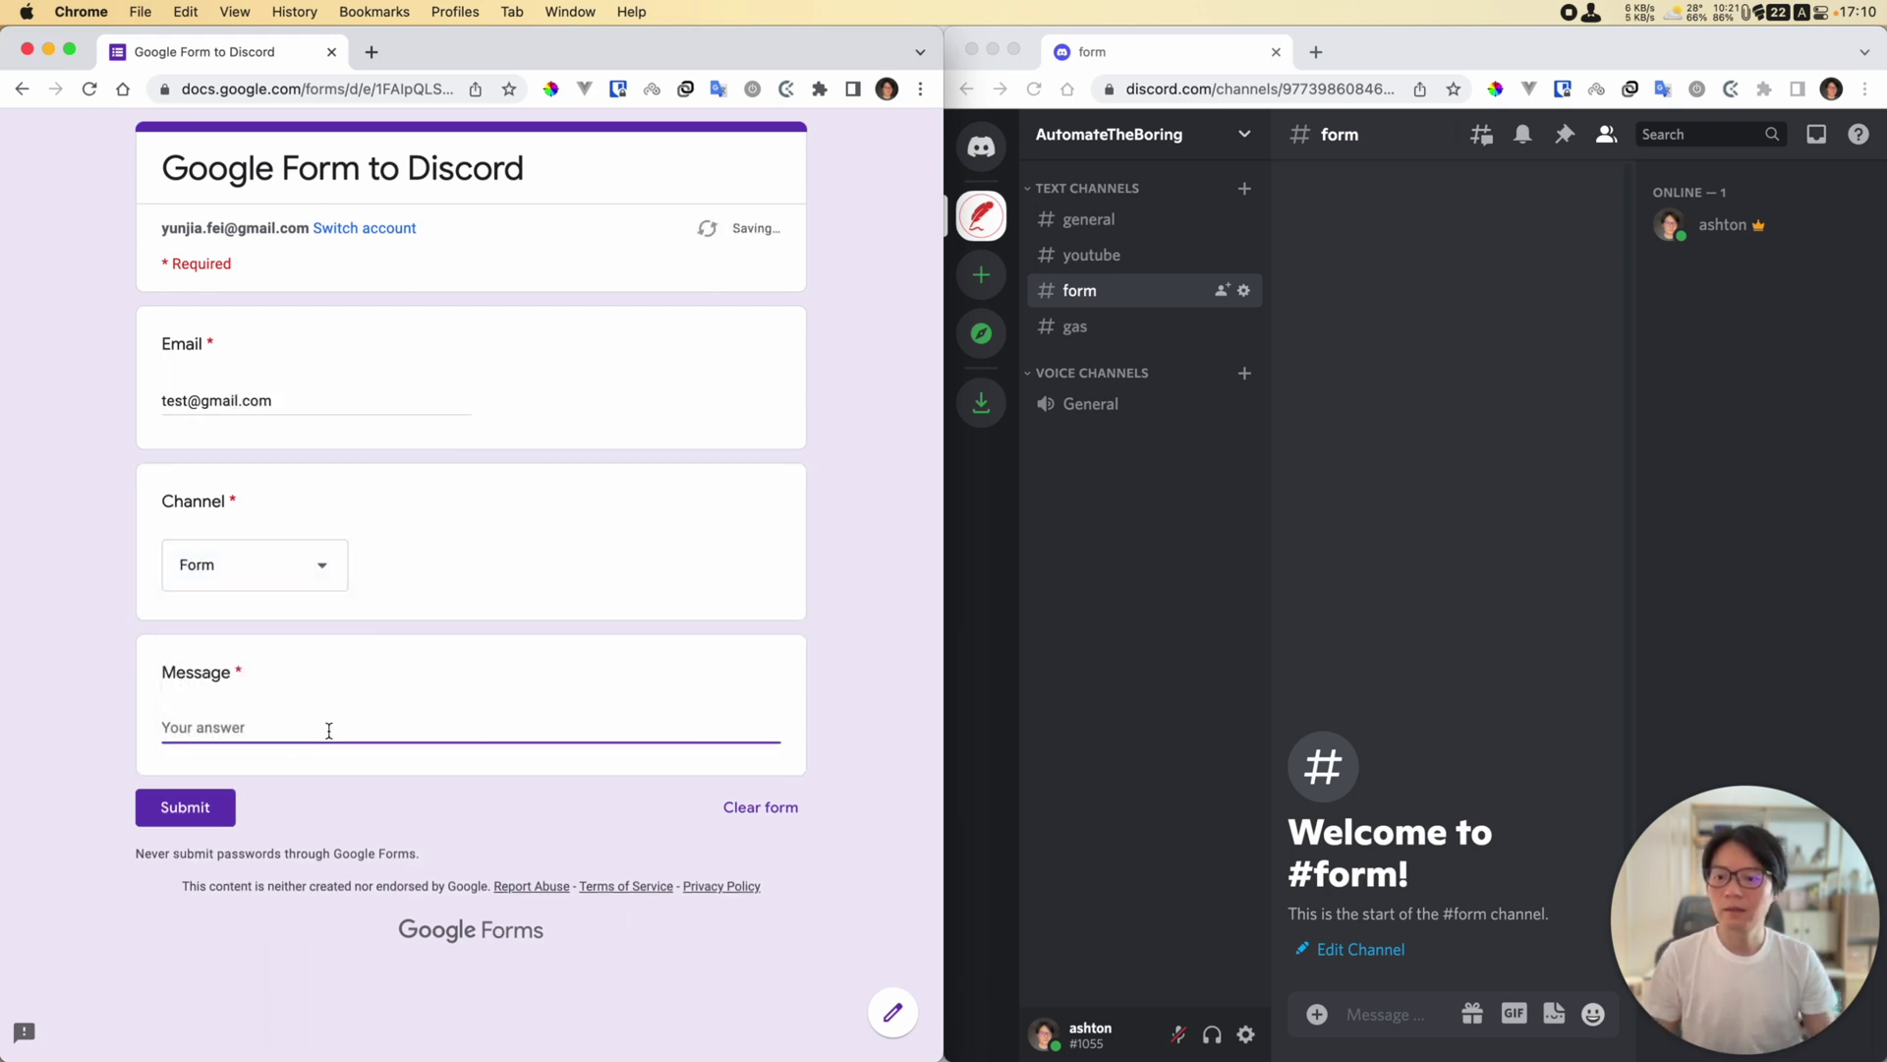
text(This is a)
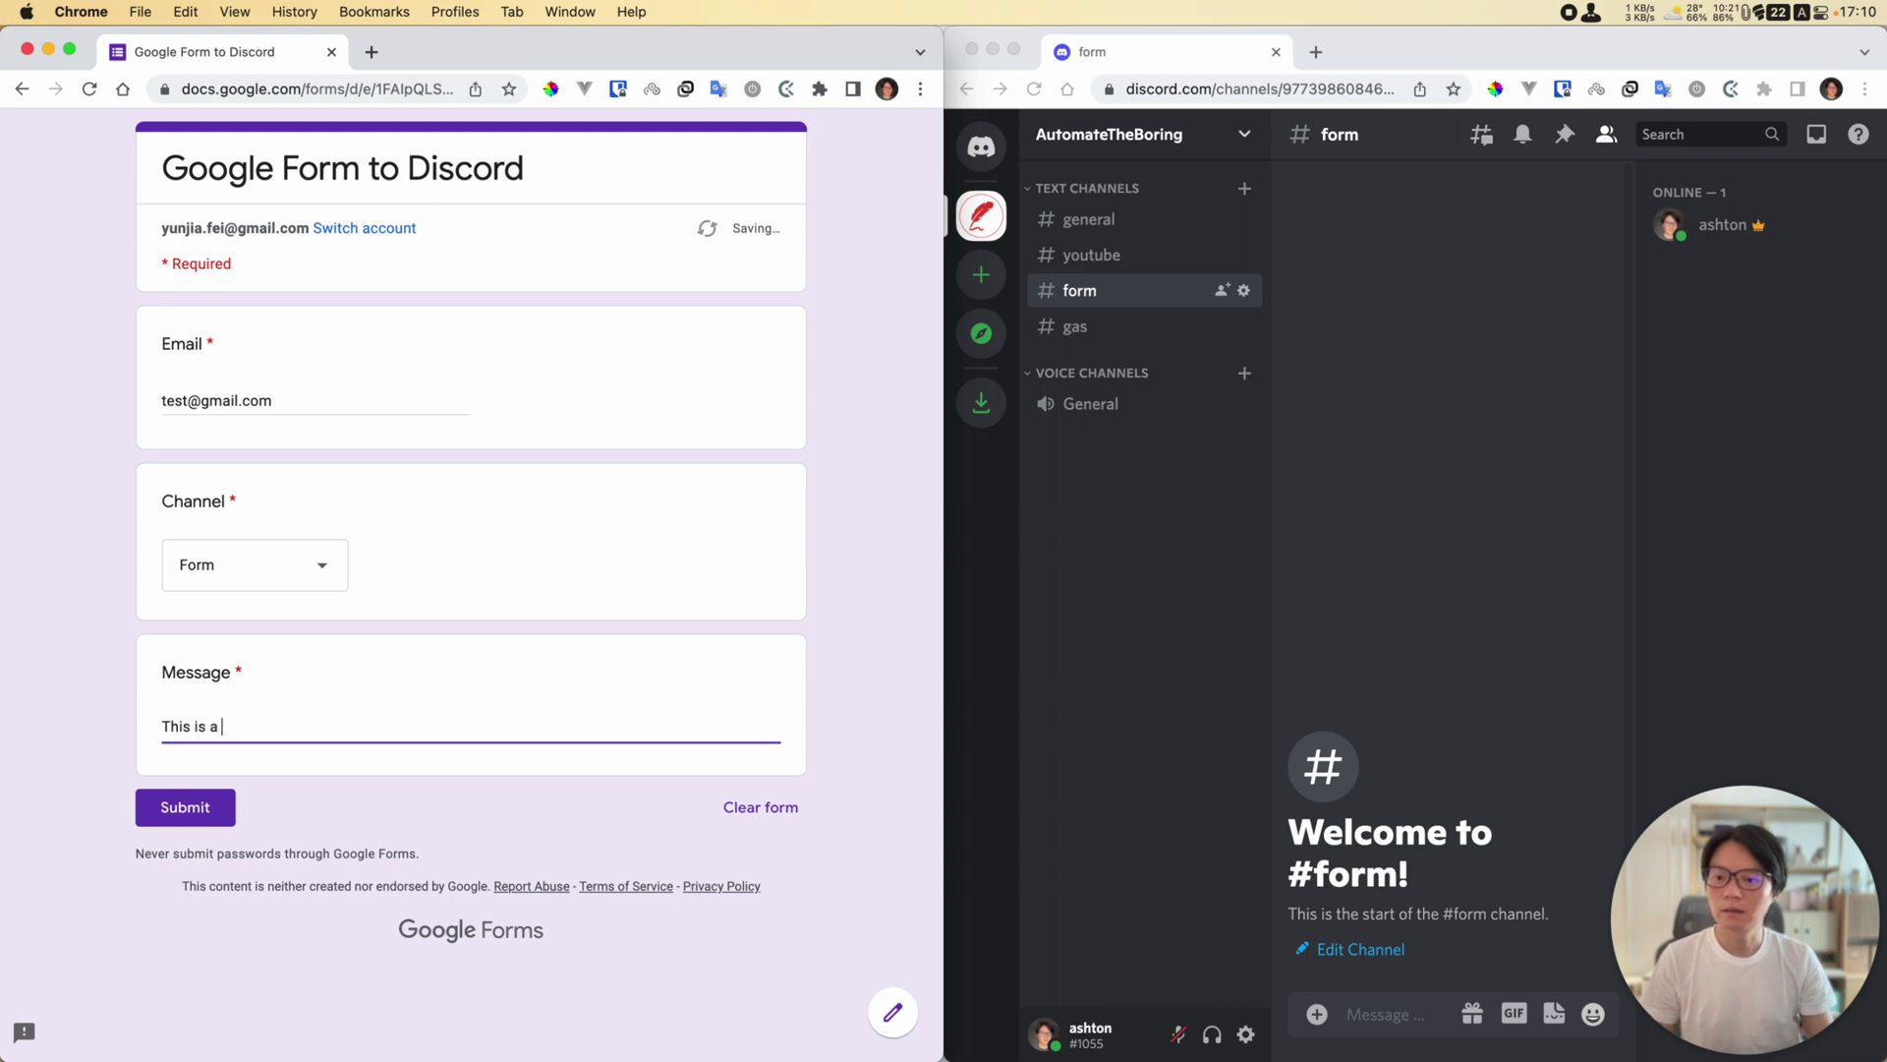
text(for Google Form)
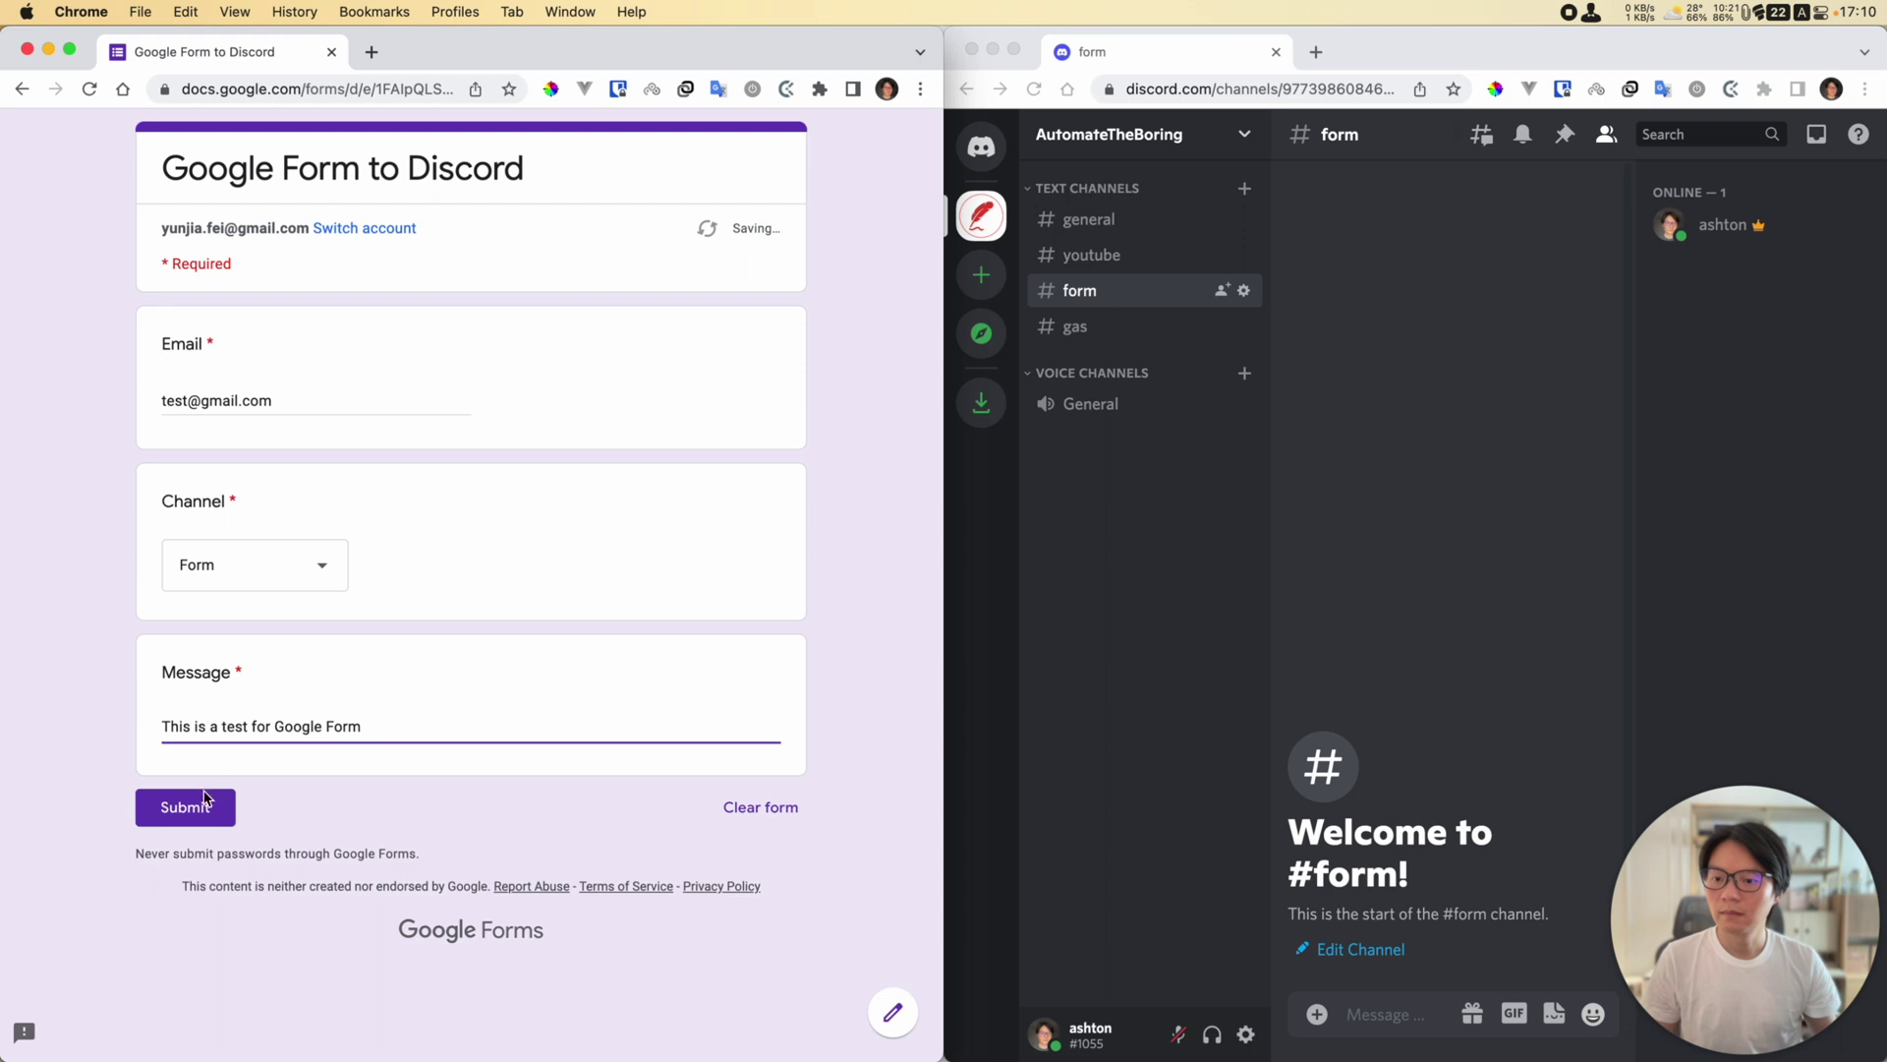
click(199, 809)
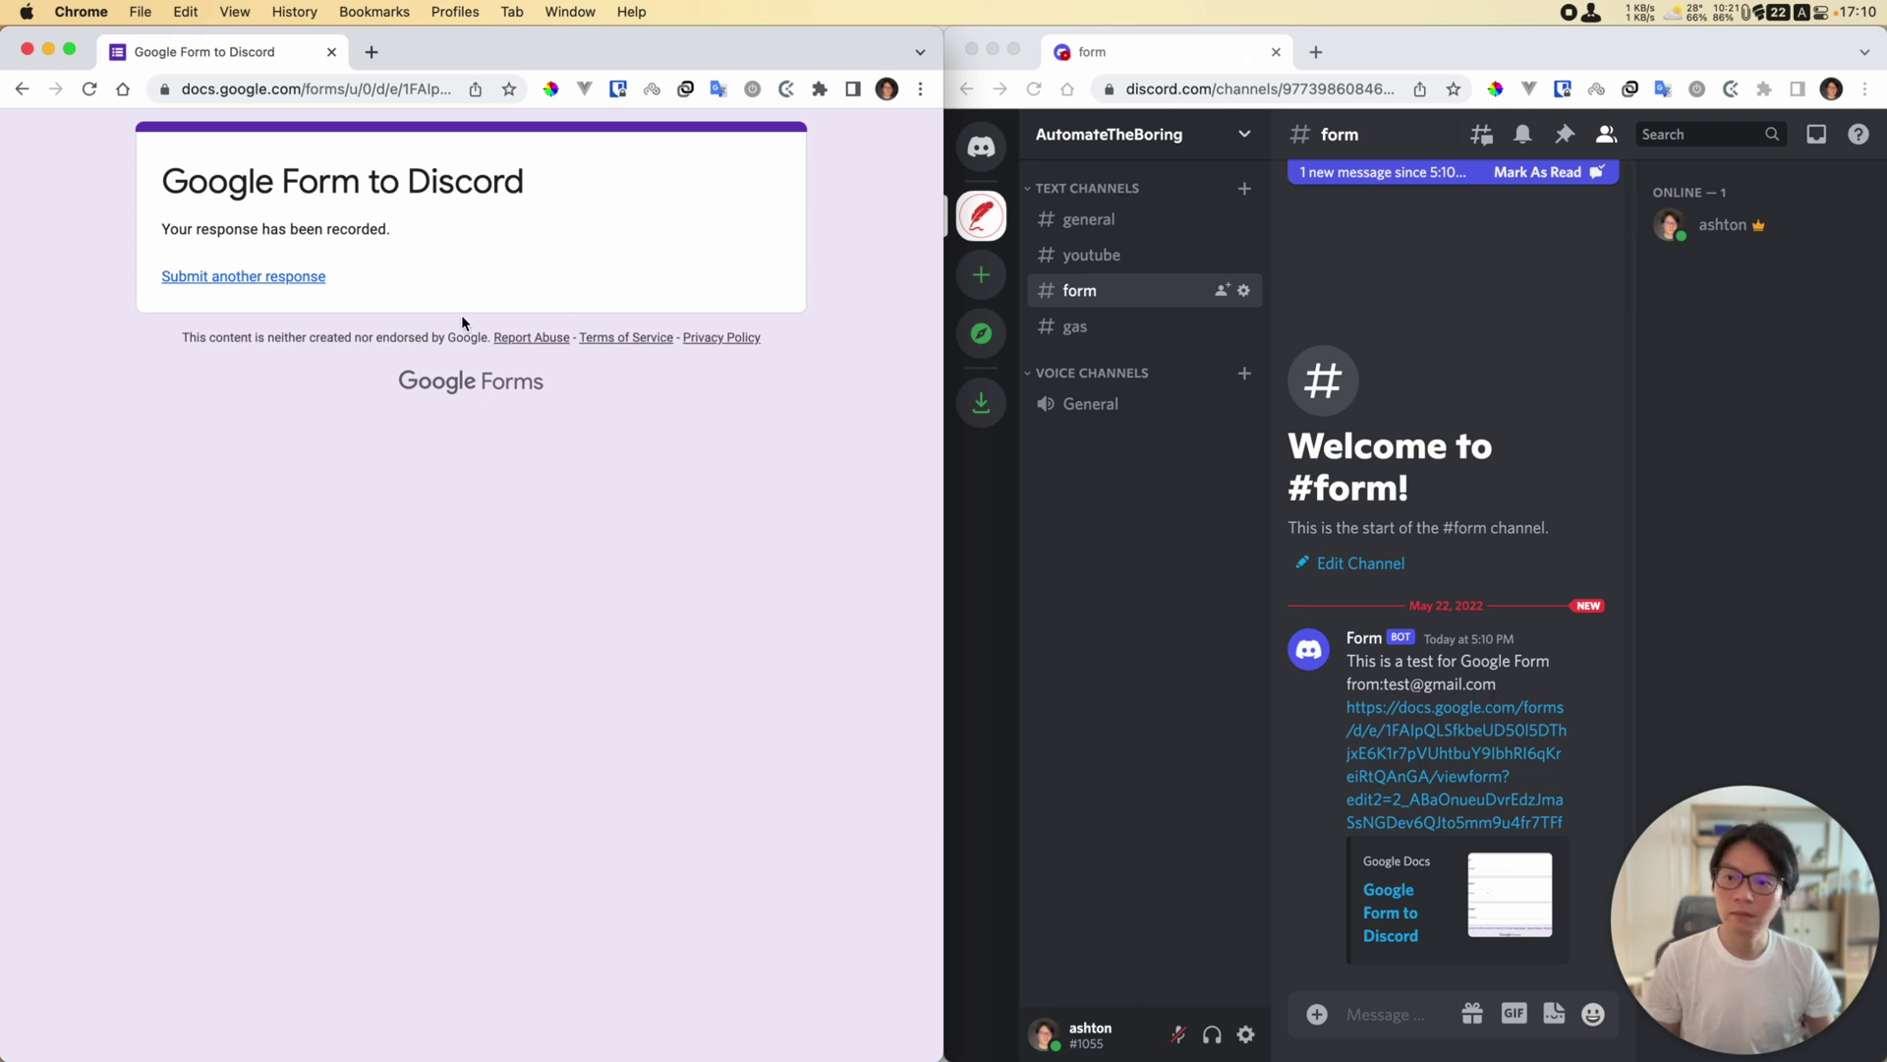
Start a fresh form response and bring up the channel choices
click(262, 284)
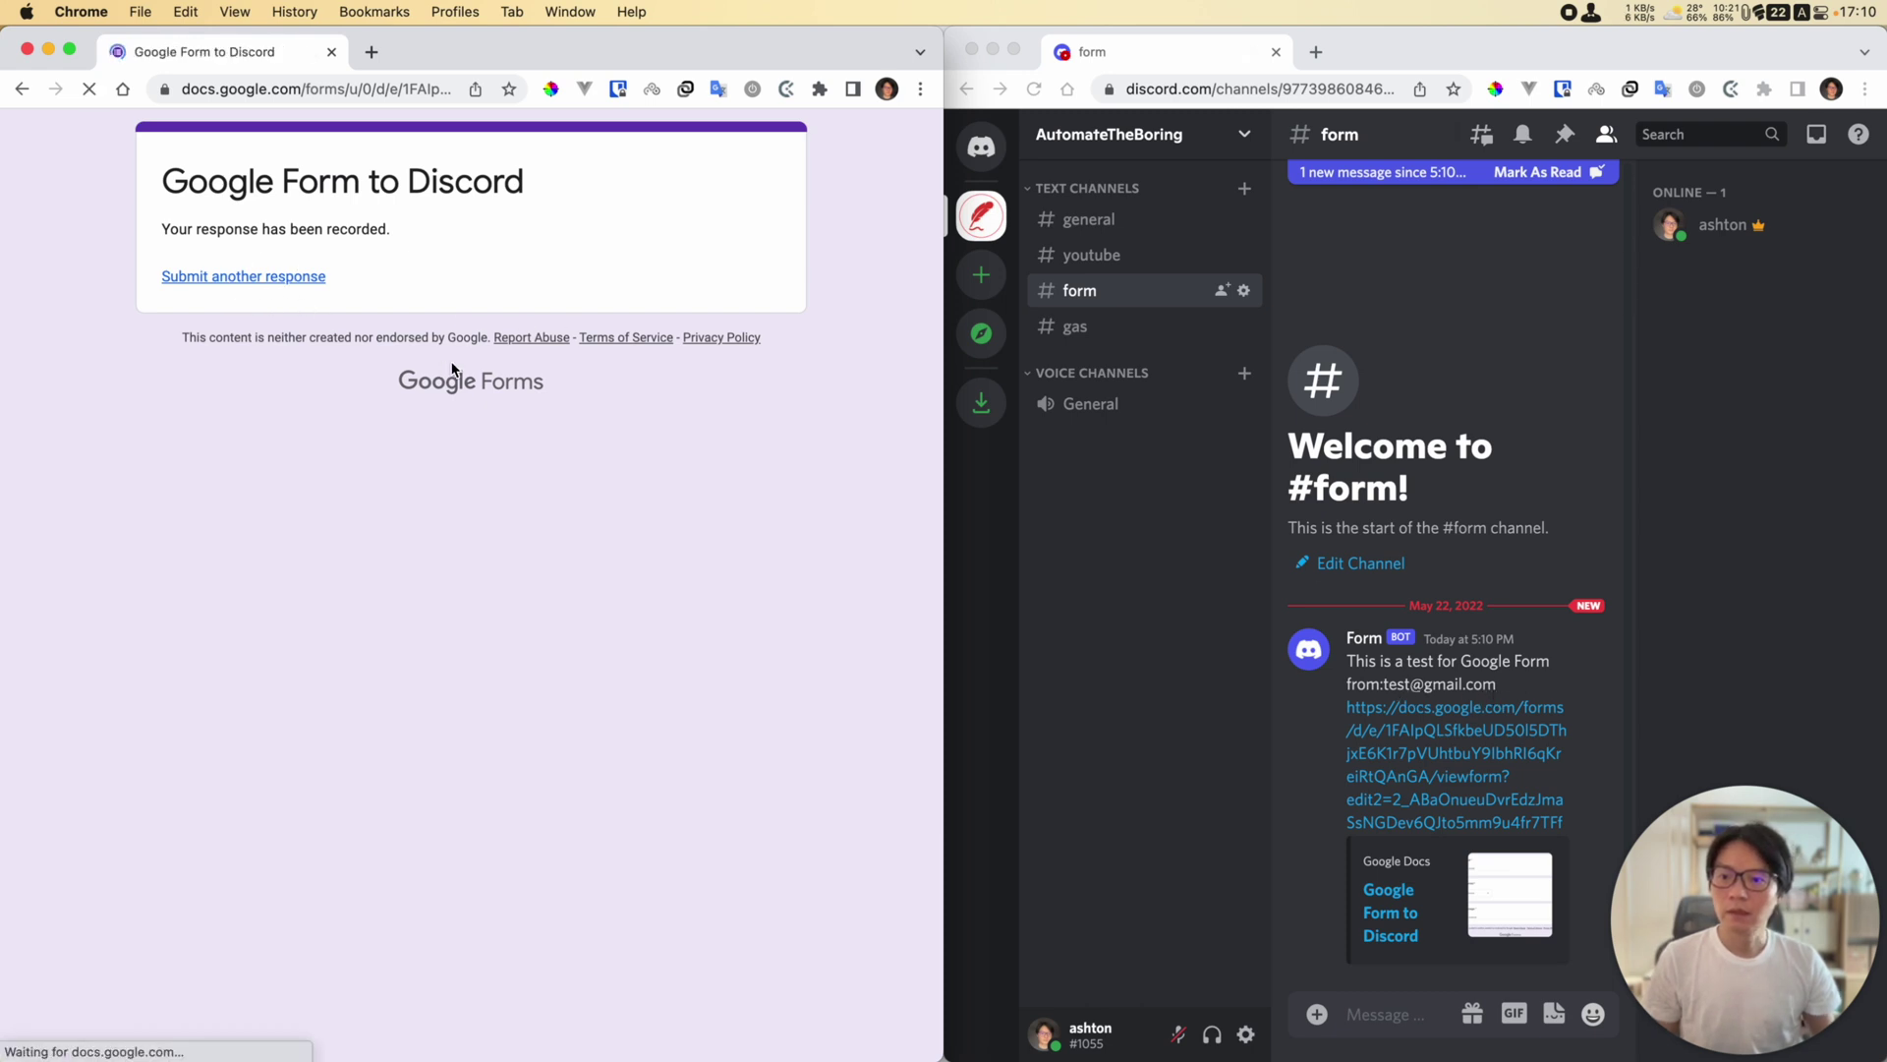
click(259, 574)
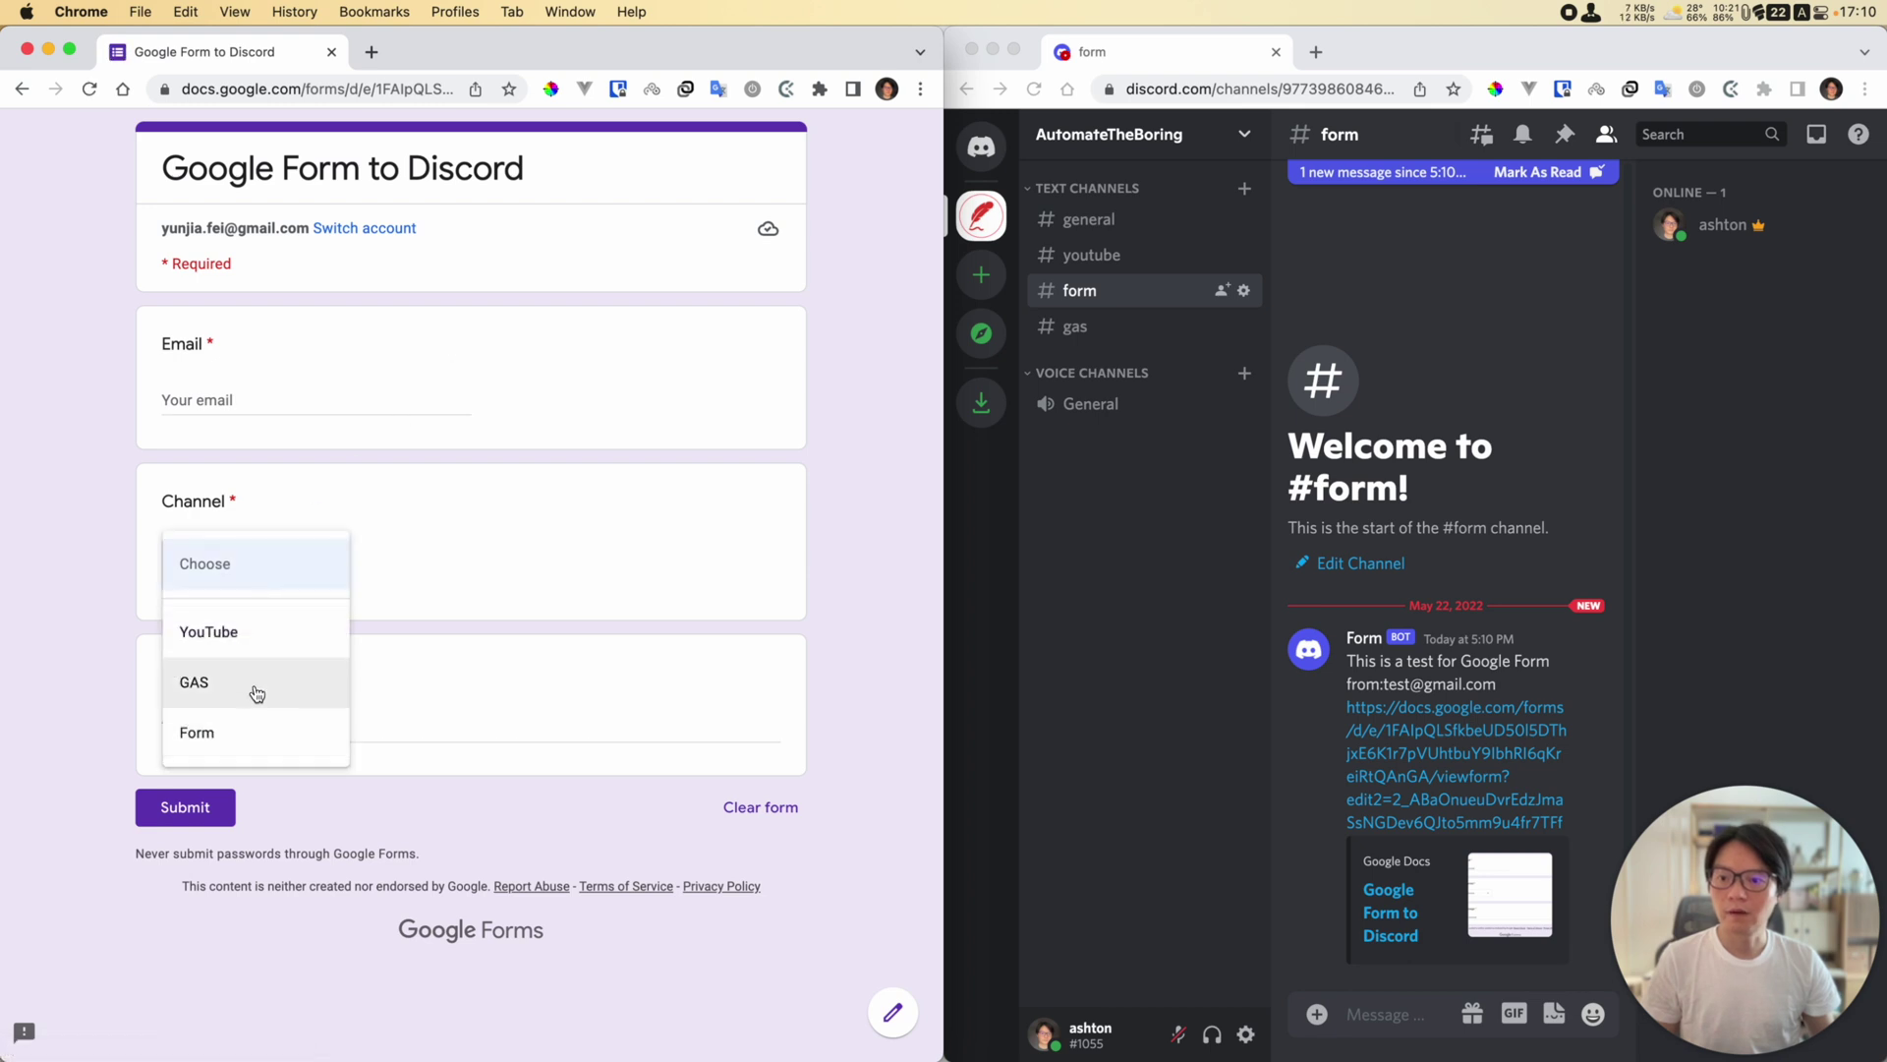
Choose GAS as the channel and accept the suggested email address
click(252, 689)
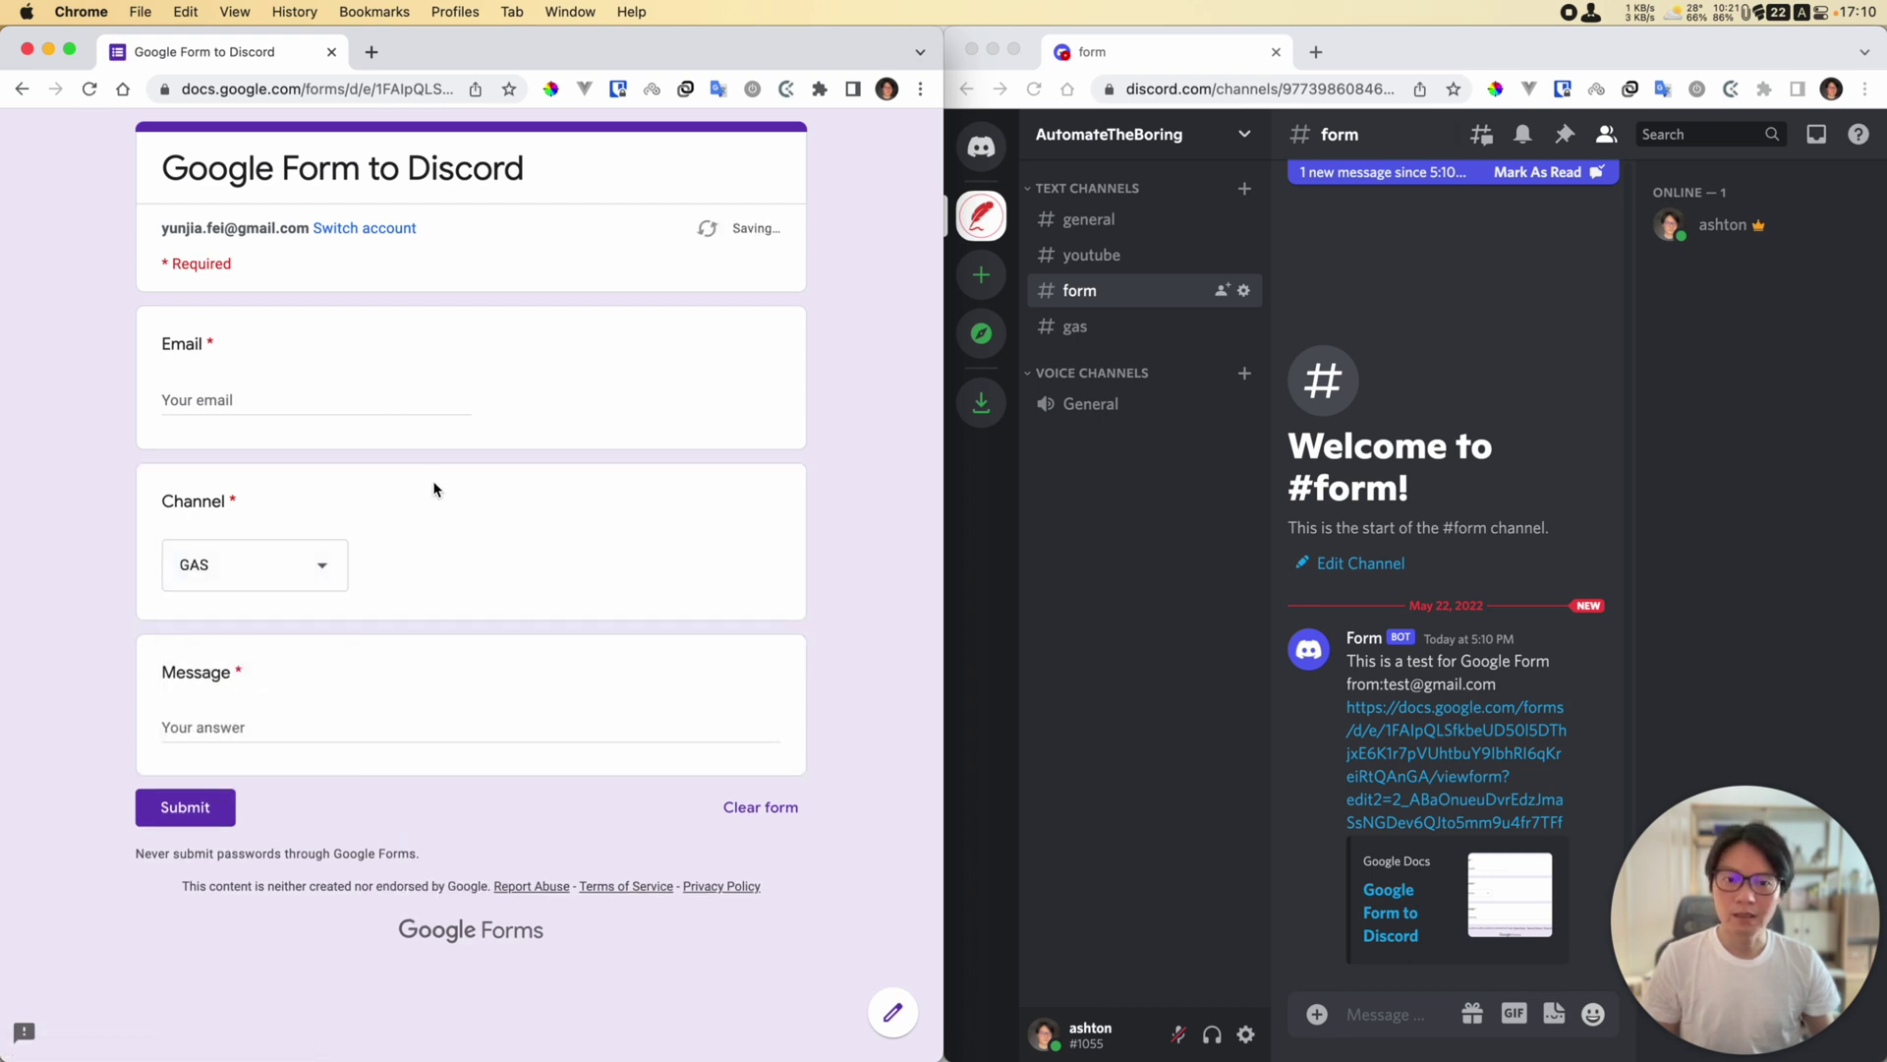
click(245, 396)
click(351, 450)
Write 'This is the last test for Apps Script', submit, and go to the gas channel
click(311, 728)
text(This is the last test for G)
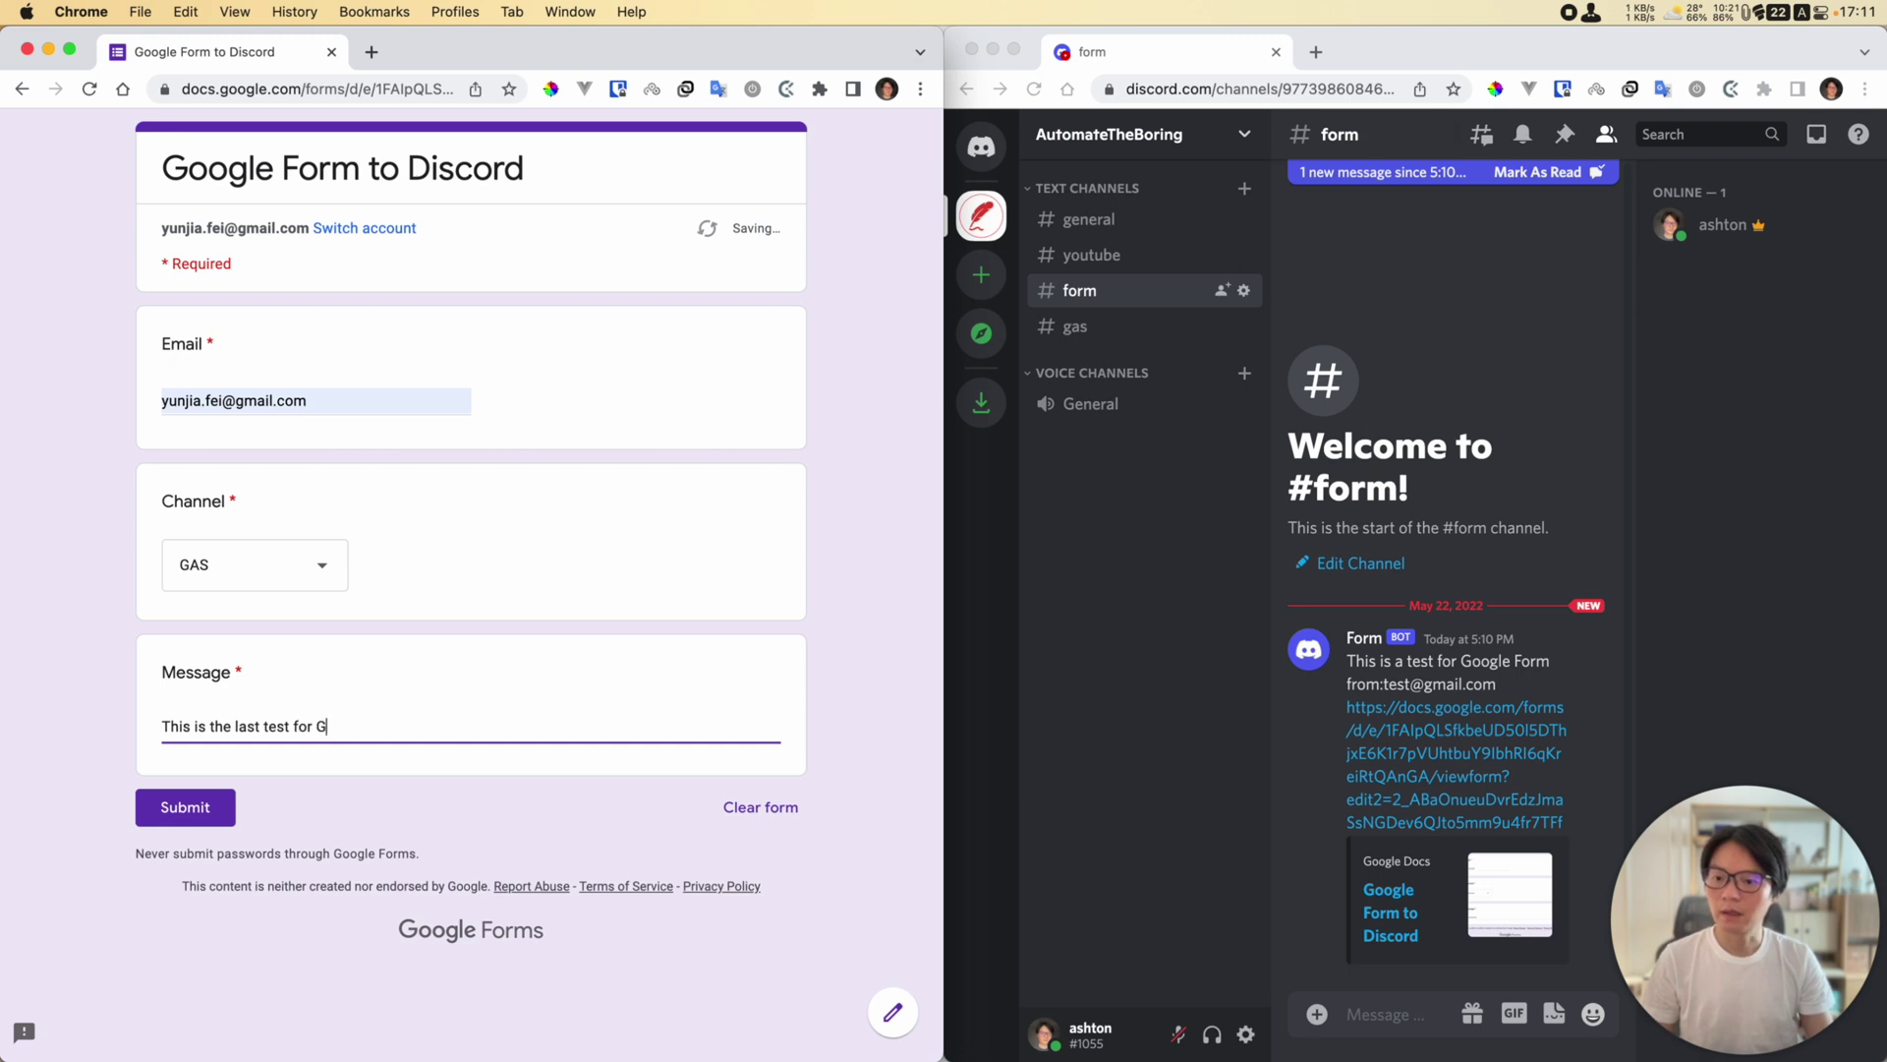
key(BackSpace)
text(Apps Scrip)
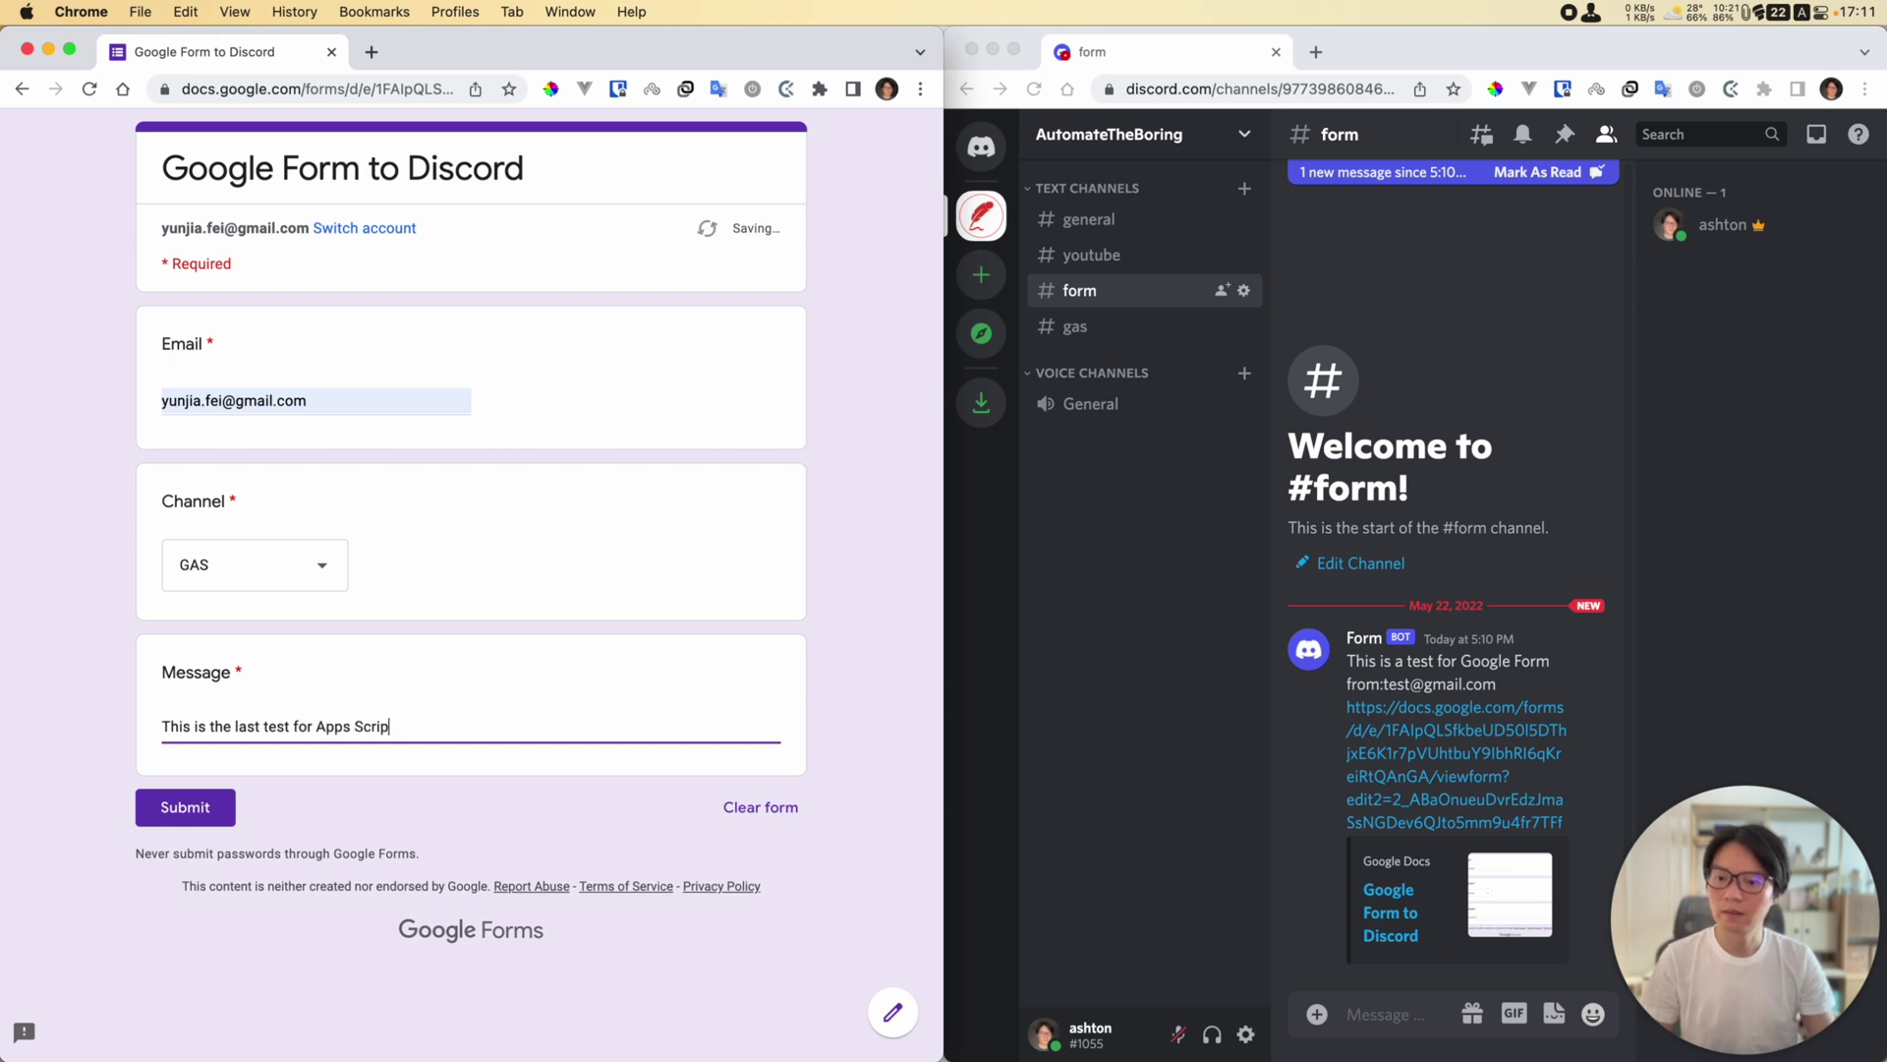
text(t)
click(212, 815)
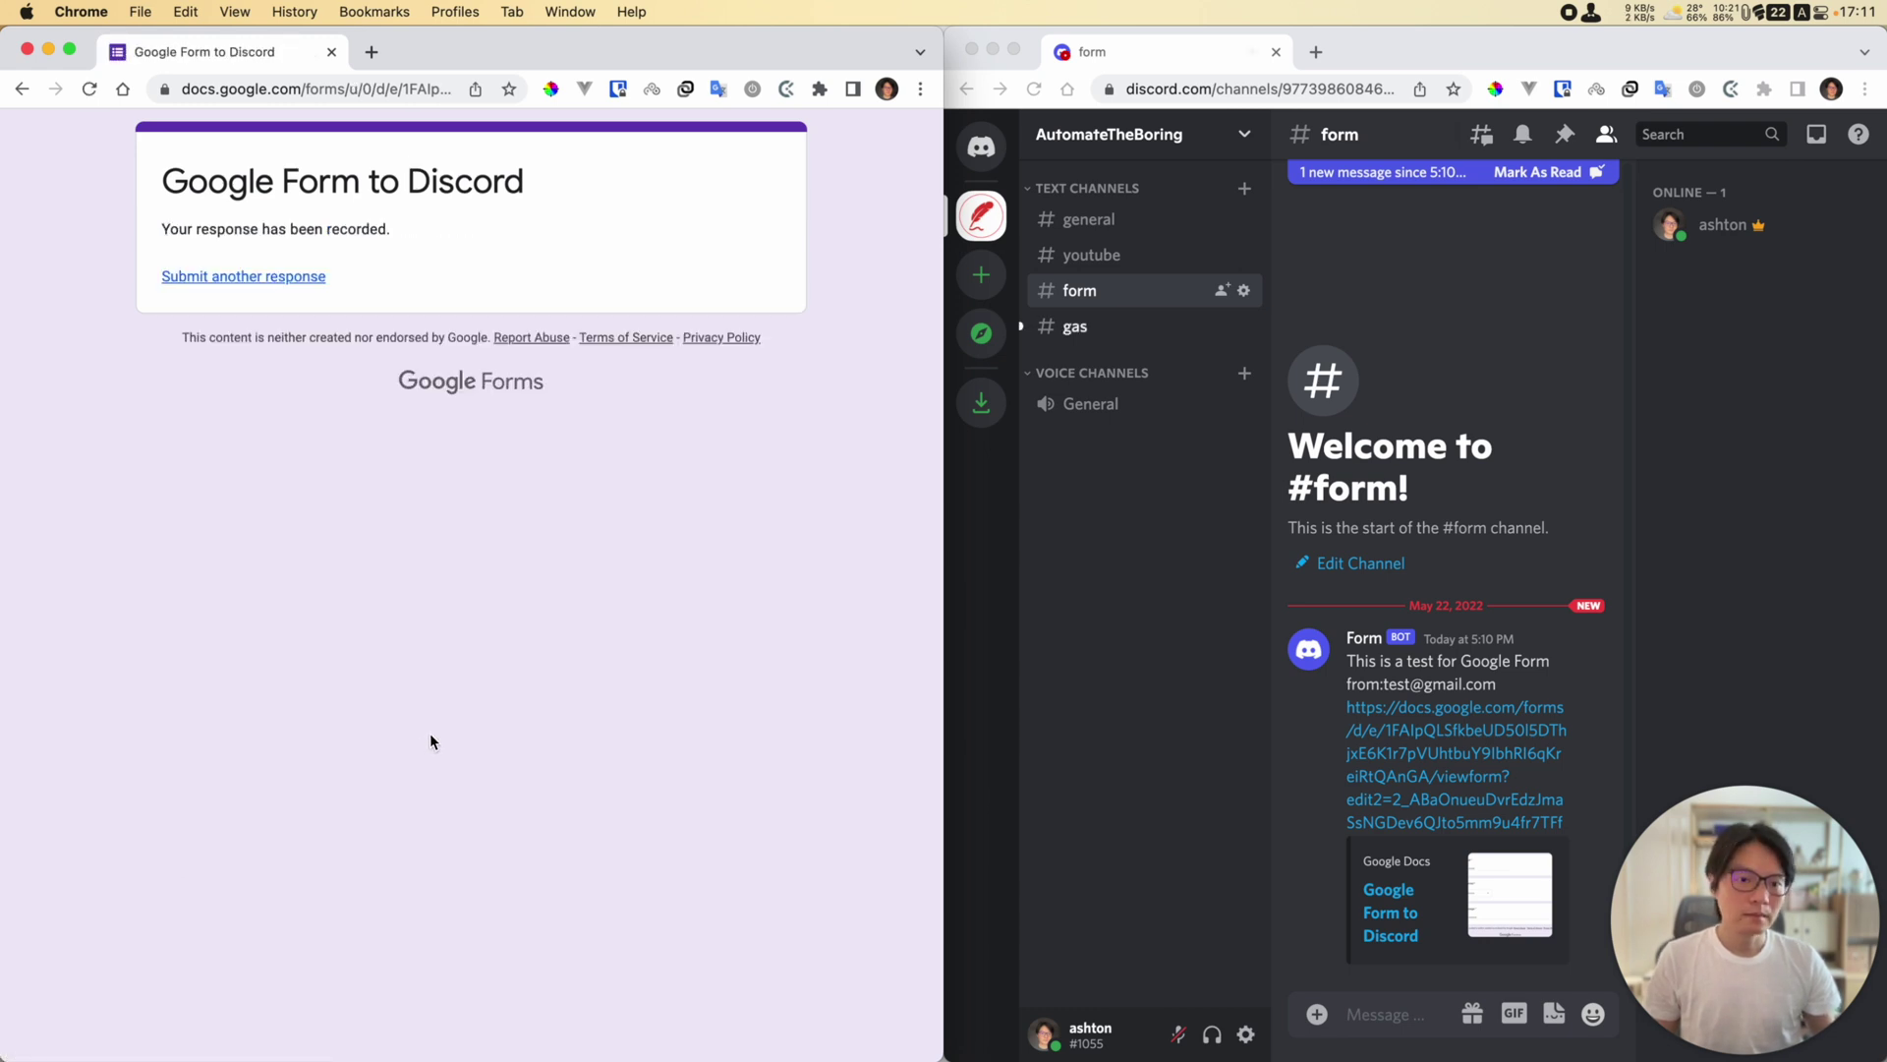
click(1109, 329)
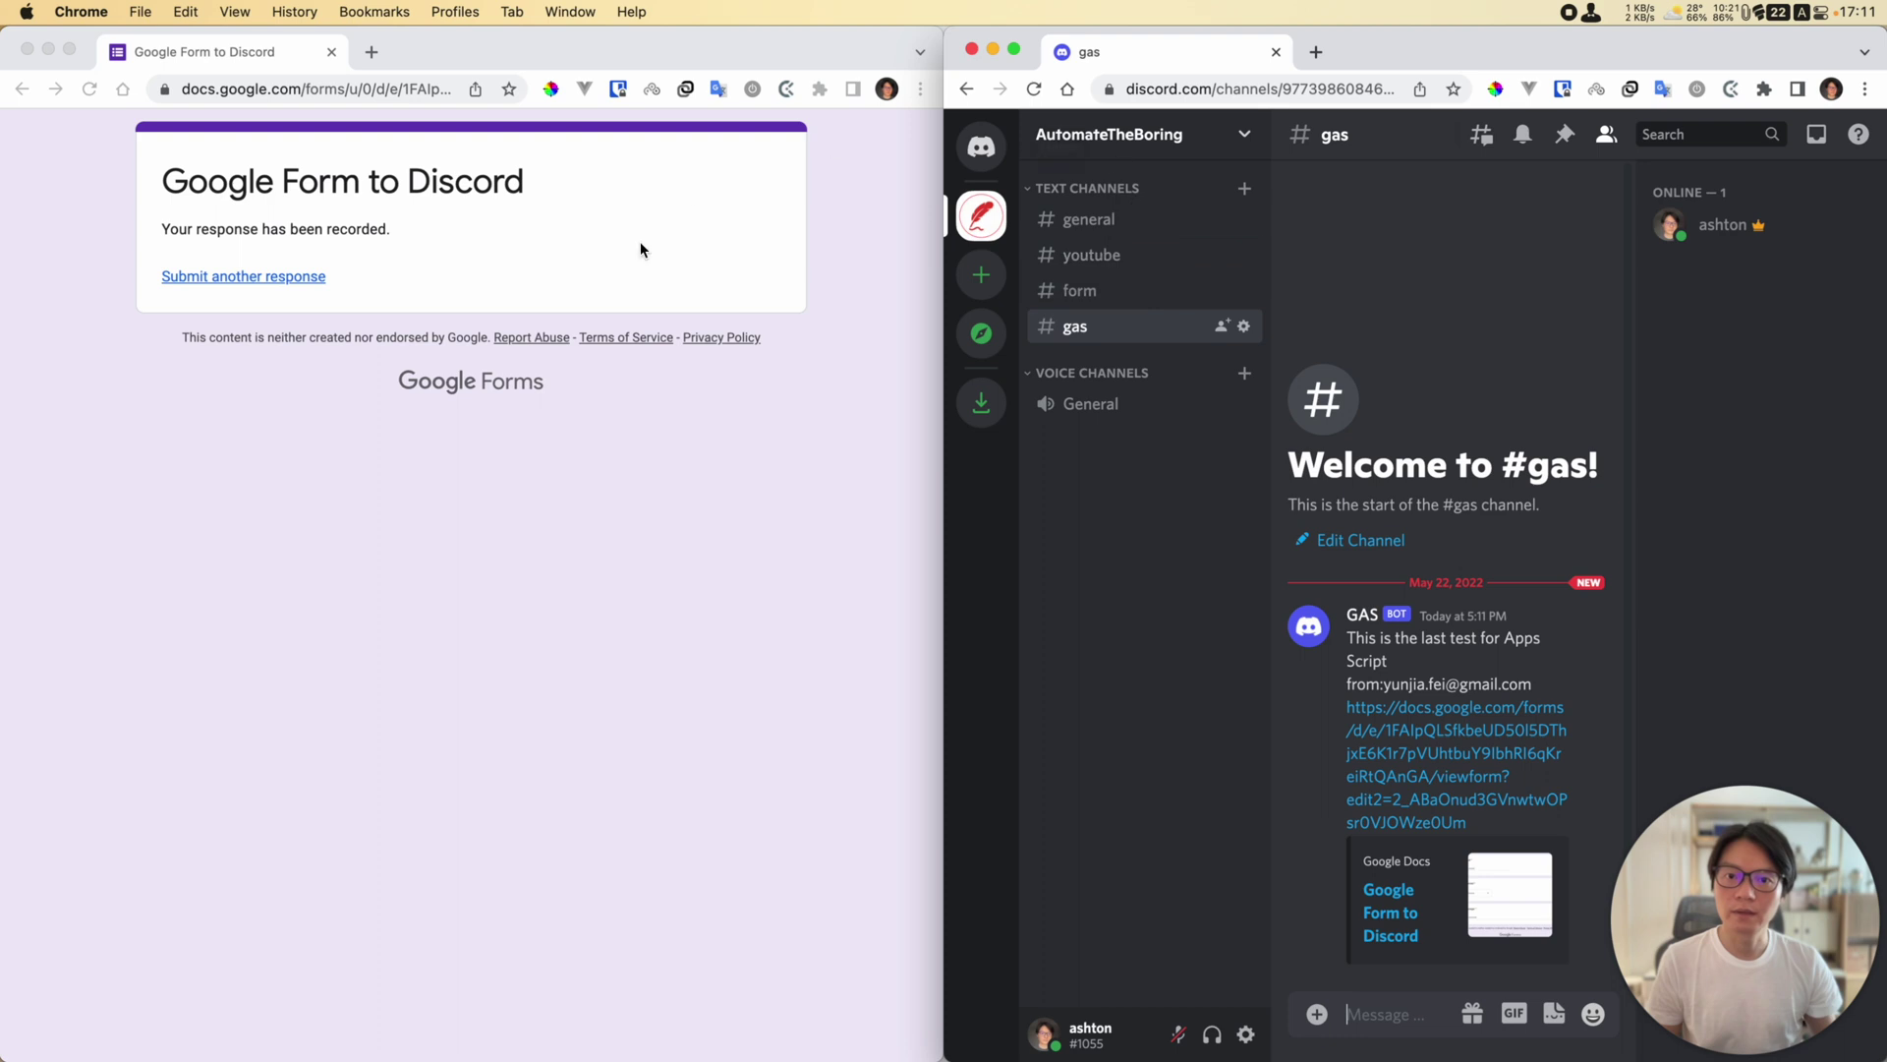
Switch between the form and Discord windows to review the GAS bot post
click(707, 528)
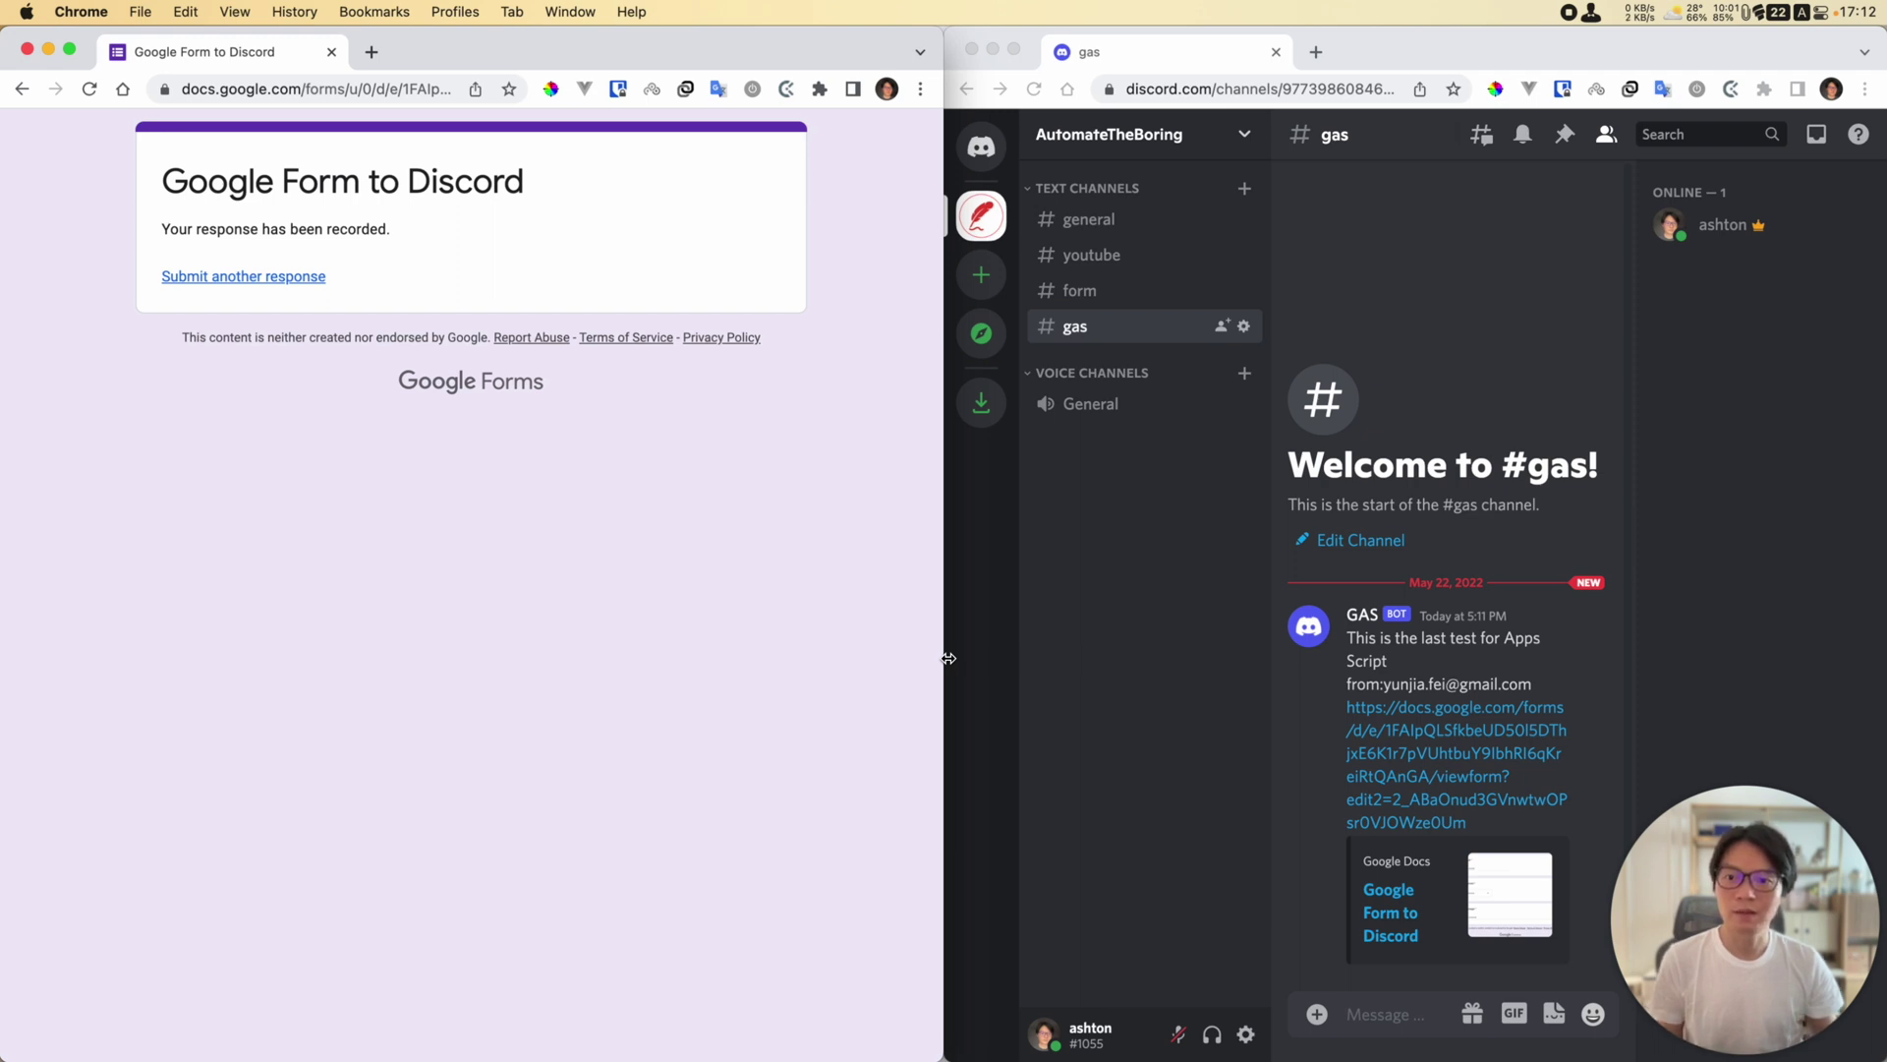
click(1134, 42)
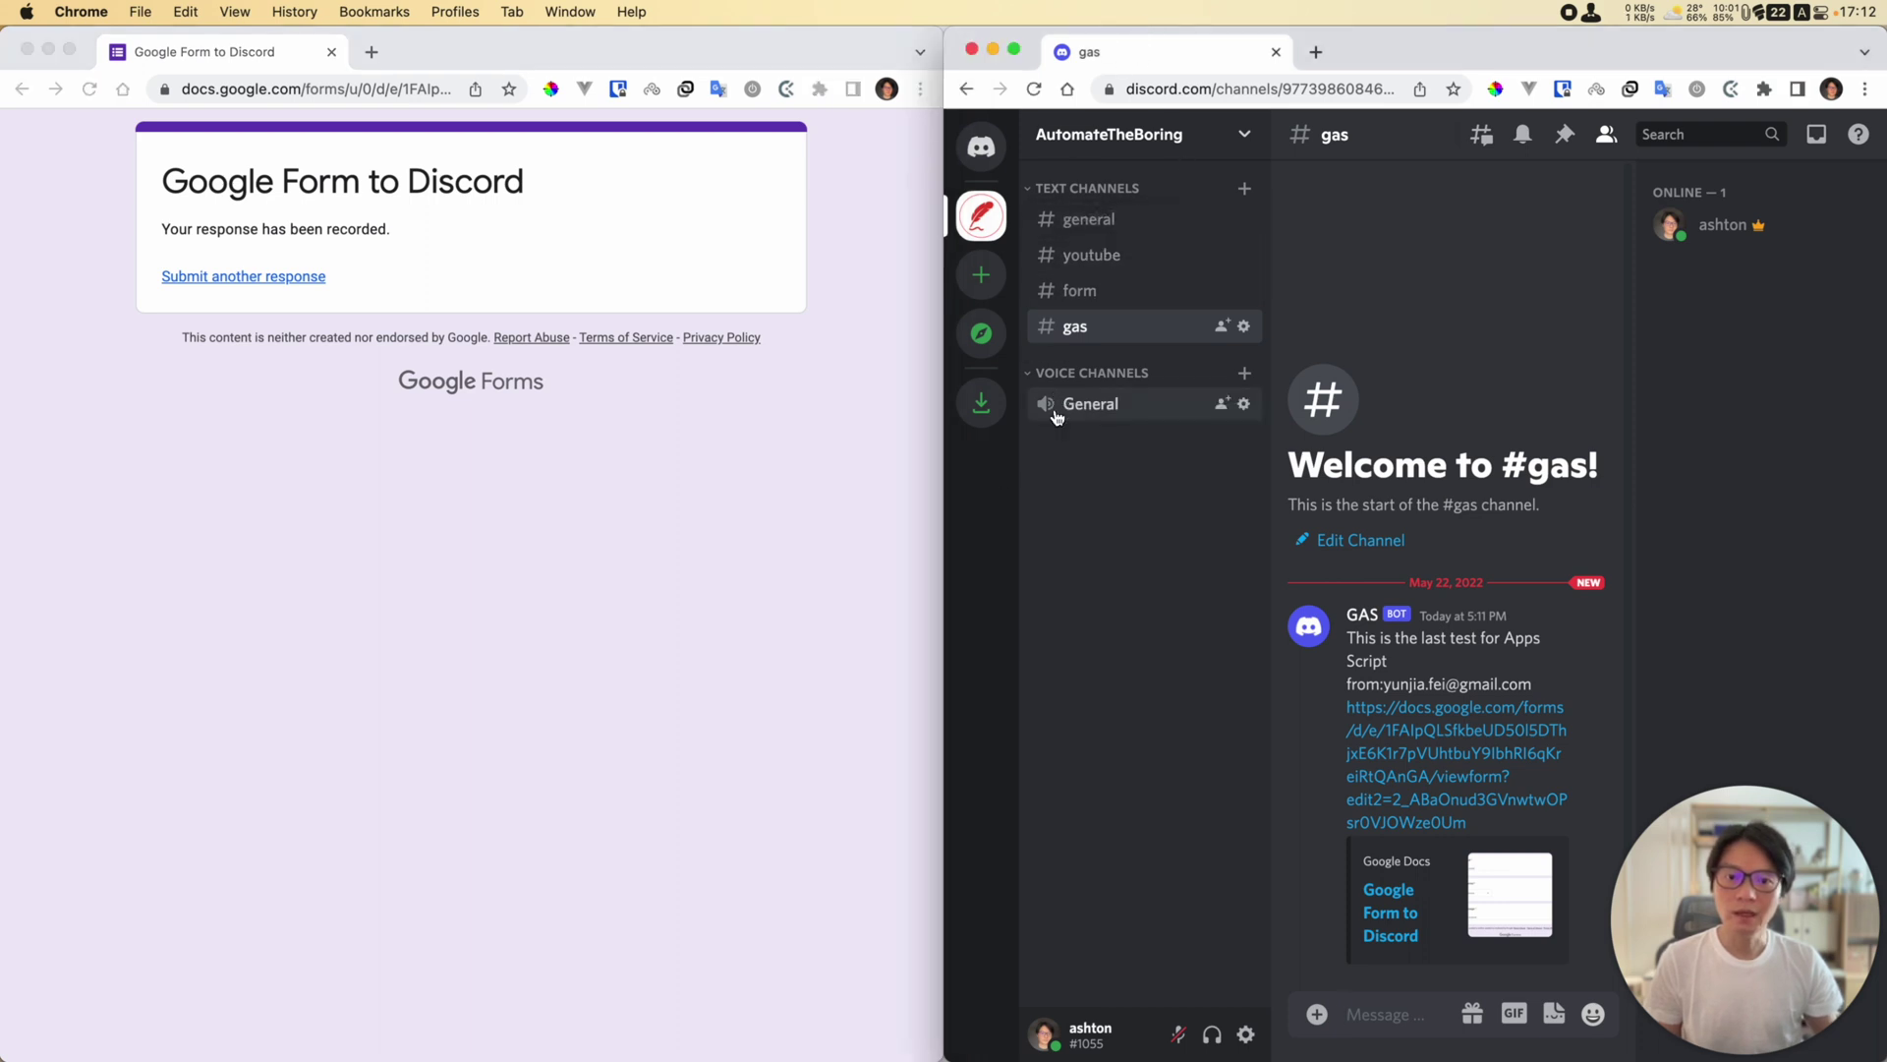